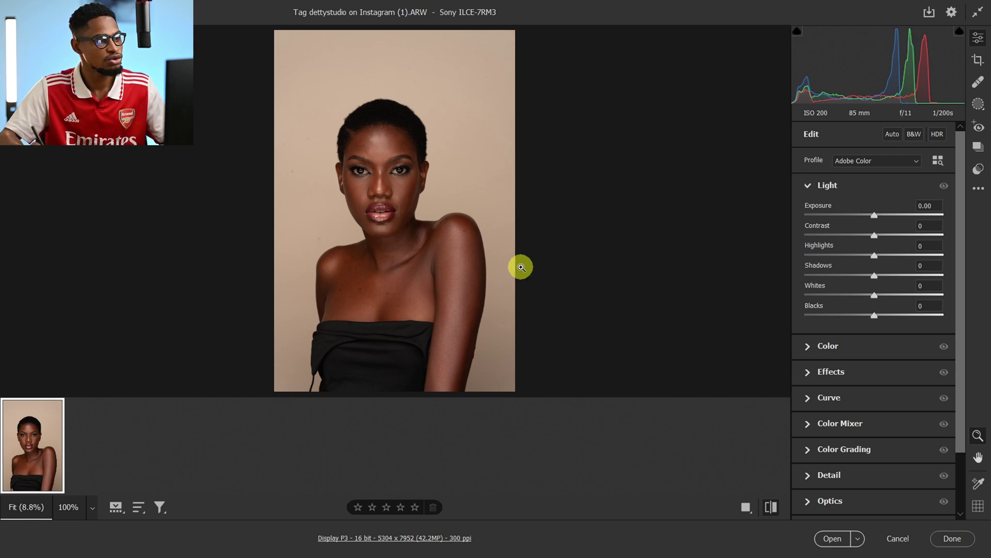
Set the portrait's Exposure to +0.20, Highlights to -25, Shadows to +11 and Whites to +9, and compare with the original settings
{"action": "left_click_drag", "start_coordinate": [875, 218], "coordinate": [878, 215]}
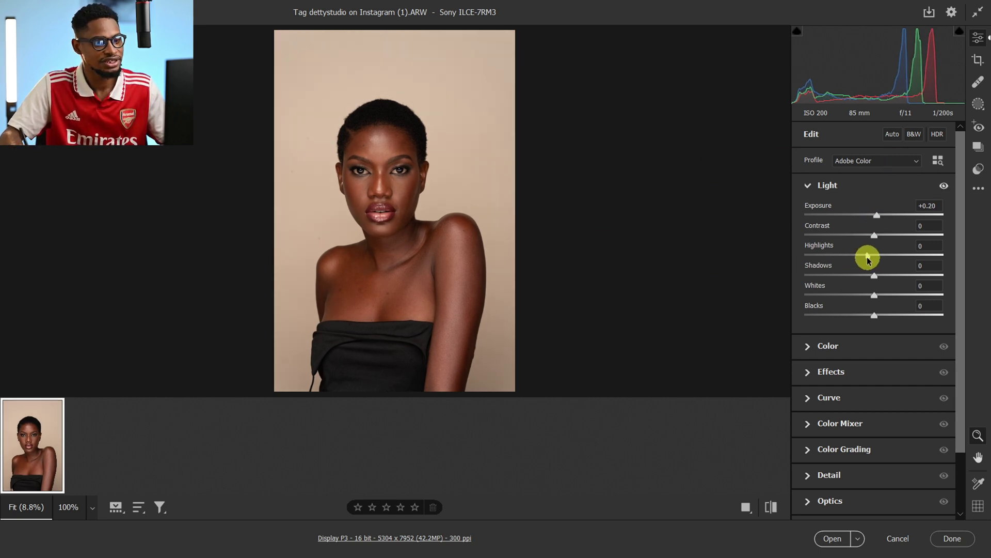
{"action": "left_click_drag", "start_coordinate": [860, 262], "coordinate": [857, 262]}
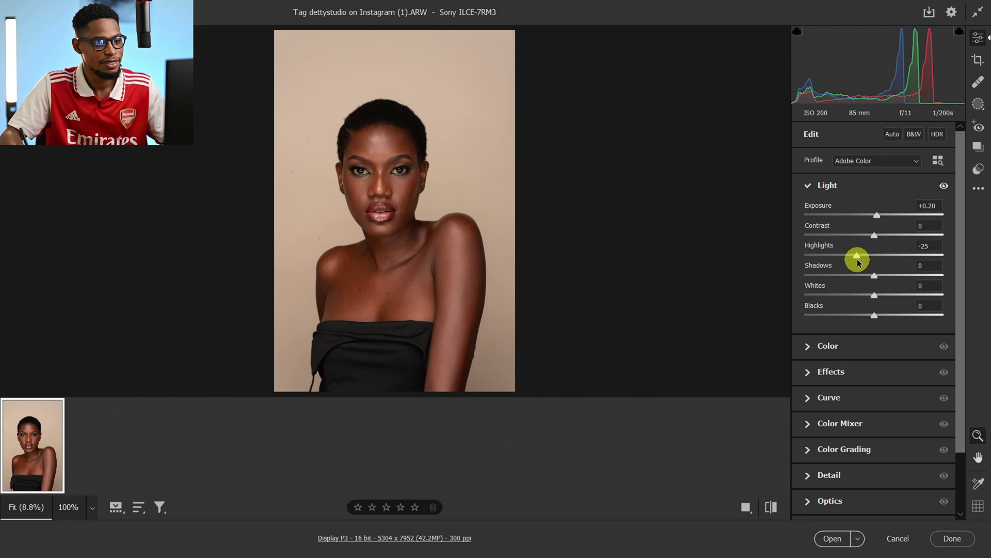
{"action": "scroll", "coordinate": [379, 152], "scroll_direction": "up", "scroll_amount": 3}
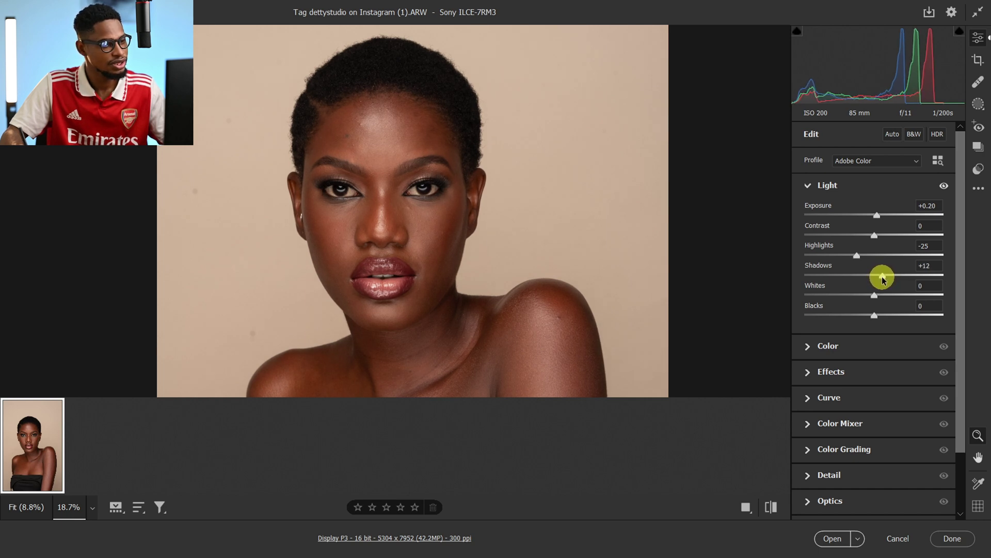
{"action": "left_click_drag", "start_coordinate": [882, 277], "coordinate": [882, 277]}
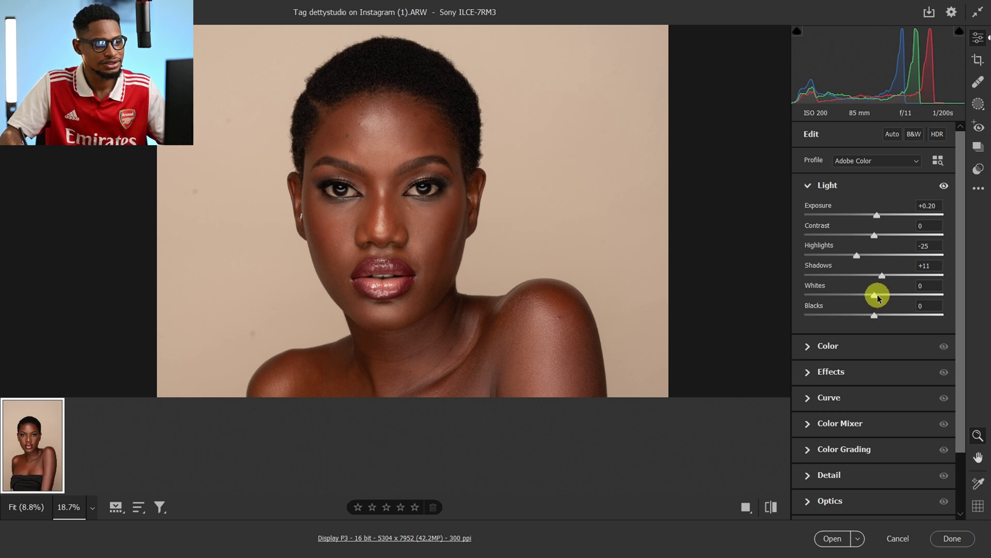
{"action": "left_click_drag", "start_coordinate": [878, 294], "coordinate": [879, 294]}
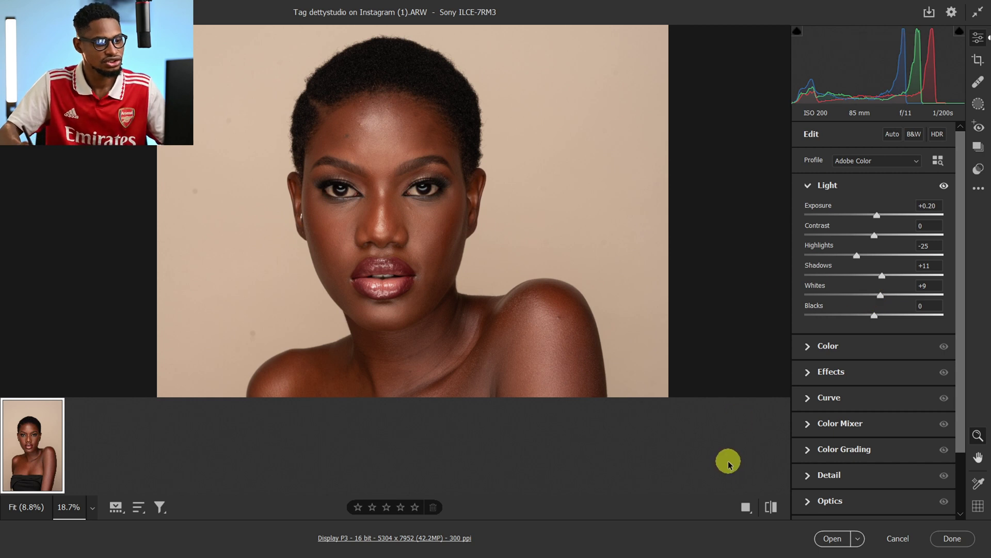
{"action": "left_click", "coordinate": [770, 508]}
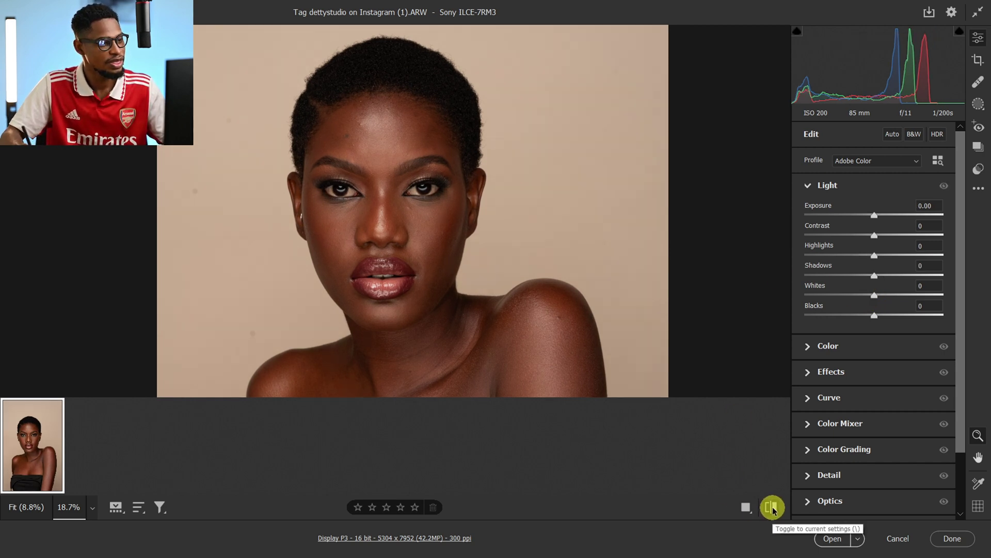
{"action": "left_click", "coordinate": [772, 507]}
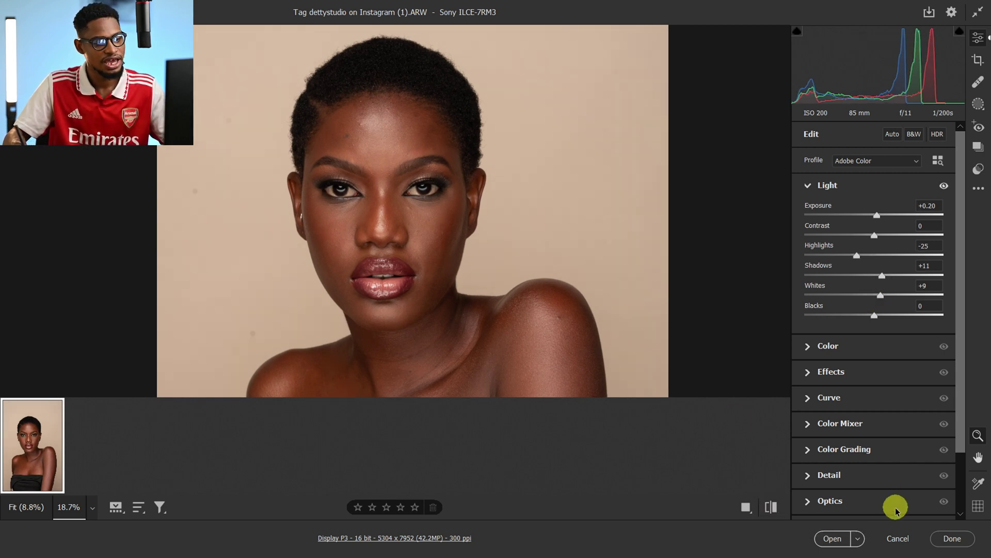
Open the adjusted raw photo in Photoshop and duplicate the Background layer
{"action": "left_click", "coordinate": [839, 539]}
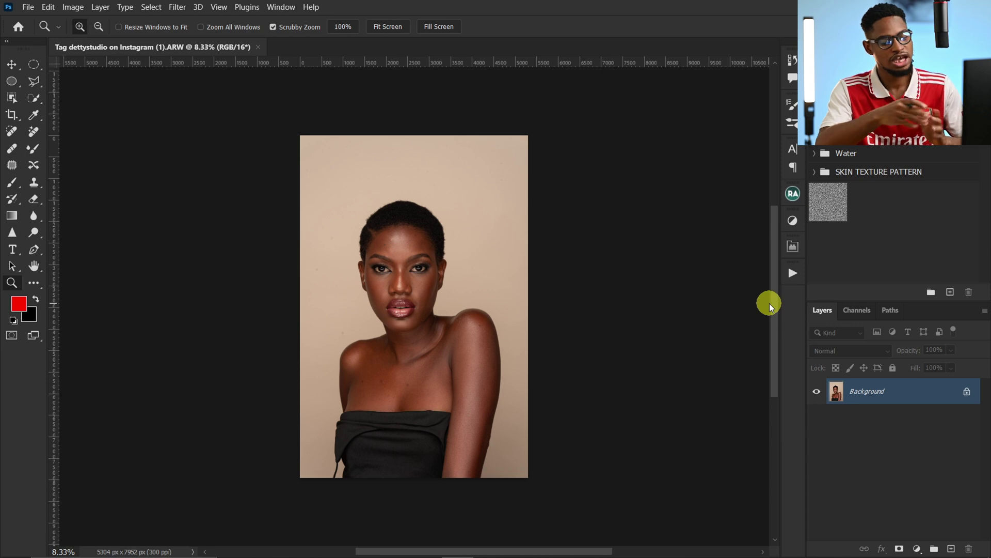
{"action": "key", "text": "ctrl+j"}
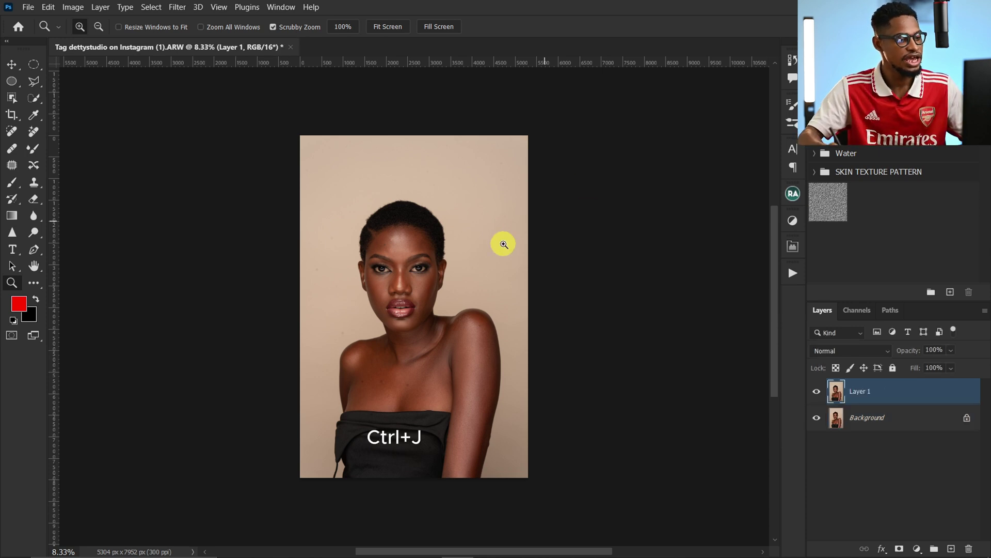
Run the Retocuh4ME action on the duplicated portrait layer
{"action": "left_click_drag", "start_coordinate": [404, 265], "coordinate": [488, 258]}
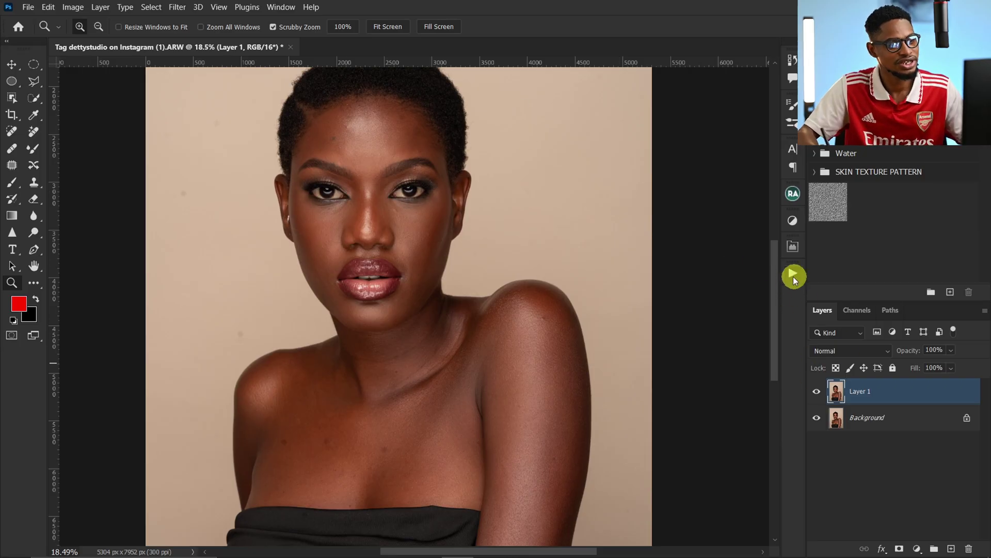
{"action": "left_click", "coordinate": [793, 273]}
{"action": "left_click", "coordinate": [667, 422]}
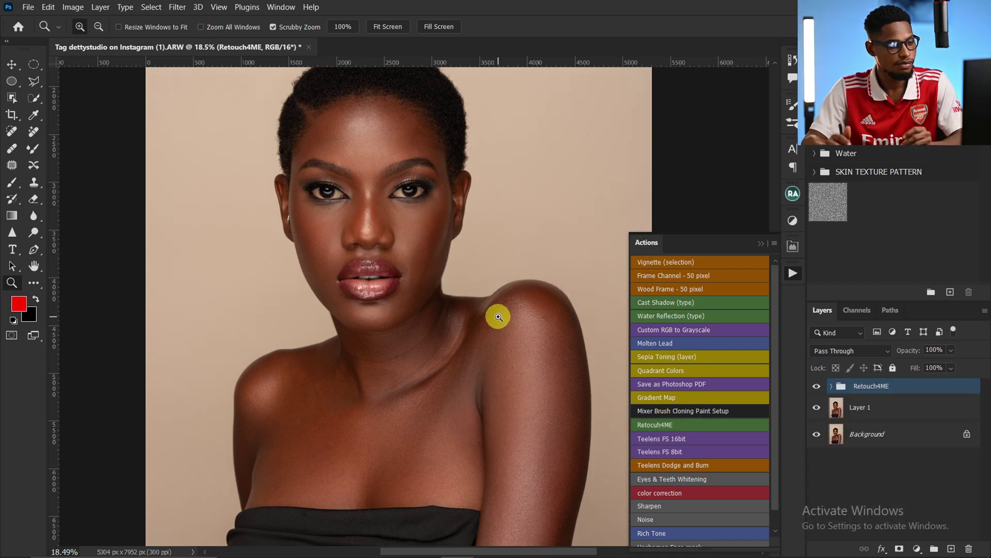
Compare the face with and without the Retouch4ME group, and delete that group
{"action": "mouse_move", "coordinate": [413, 242]}
{"action": "left_mouse_down"}
{"action": "mouse_move", "coordinate": [454, 237]}
{"action": "mouse_move", "coordinate": [430, 239]}
{"action": "mouse_move", "coordinate": [427, 303]}
{"action": "left_mouse_up"}
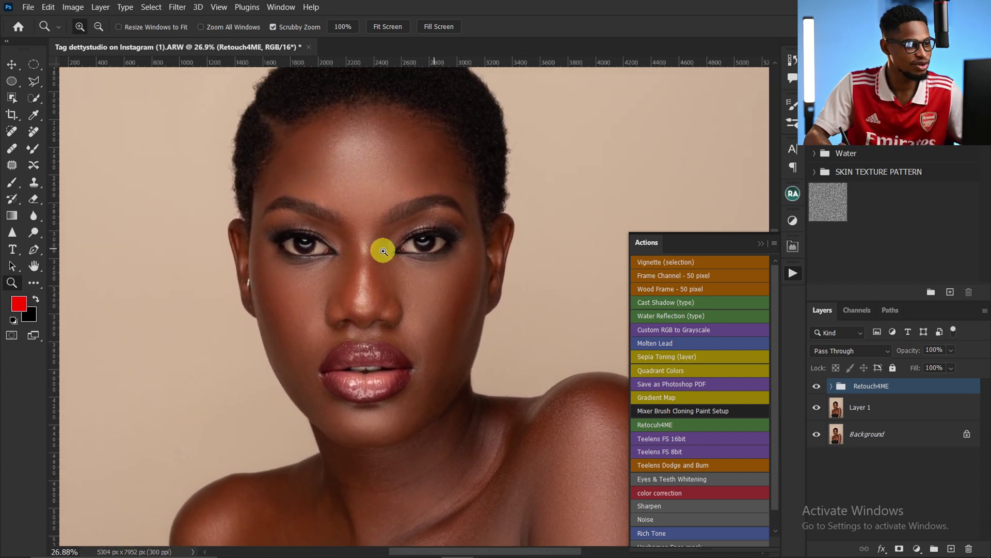
{"action": "left_click", "coordinate": [818, 389]}
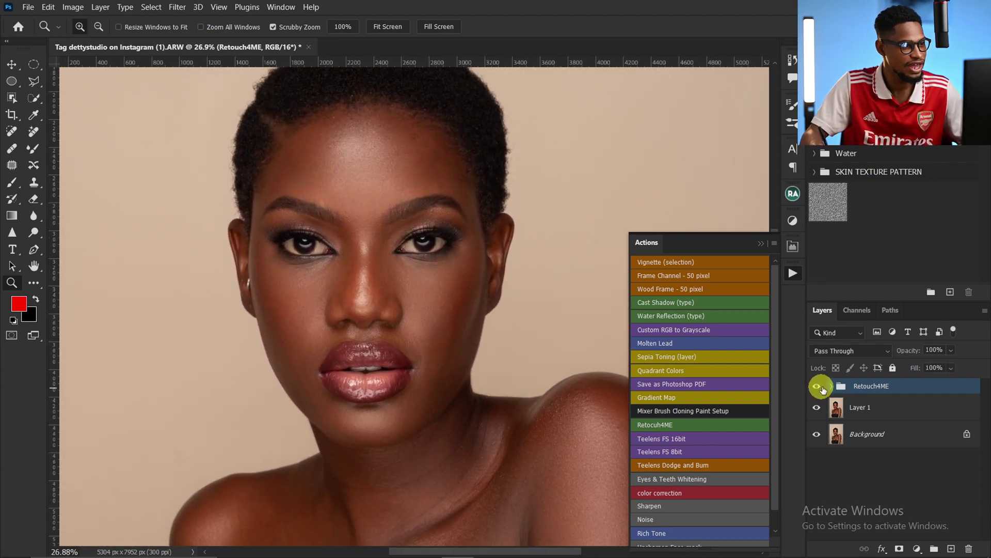
{"action": "left_click_drag", "start_coordinate": [499, 362], "coordinate": [432, 307]}
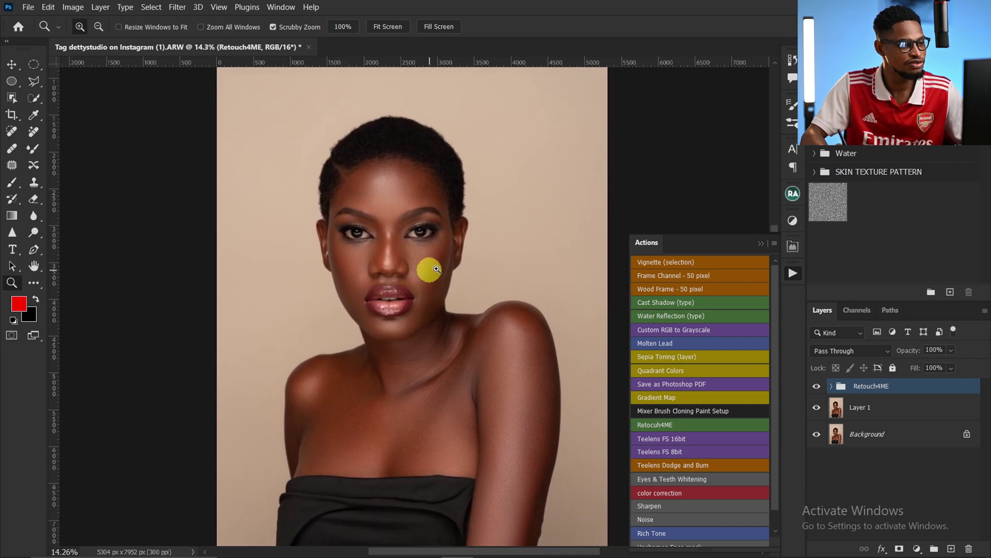
{"action": "left_click_drag", "start_coordinate": [425, 266], "coordinate": [473, 259]}
{"action": "scroll", "coordinate": [472, 259], "scroll_direction": "down", "scroll_amount": 2}
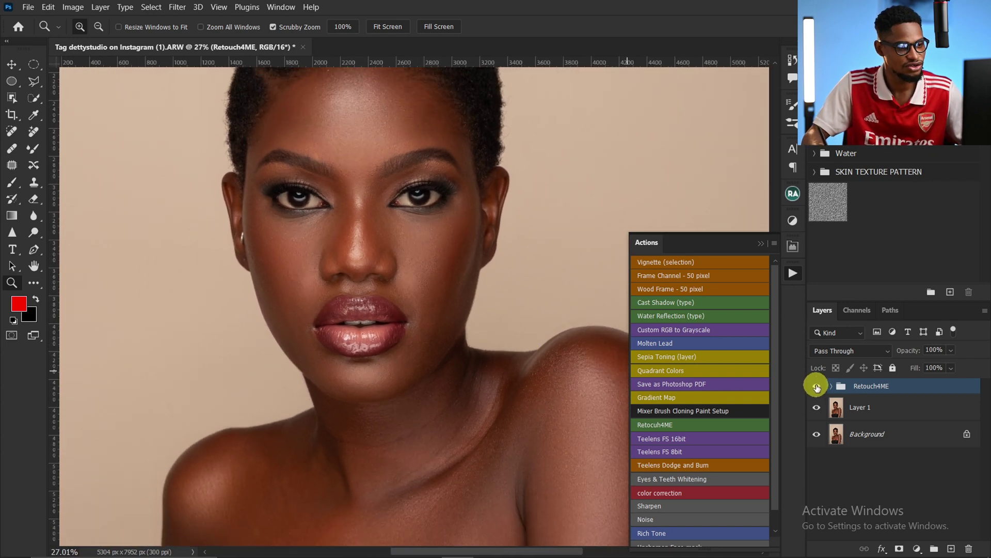
{"action": "left_click", "coordinate": [818, 386]}
{"action": "scroll", "coordinate": [474, 350], "scroll_direction": "down", "scroll_amount": 1}
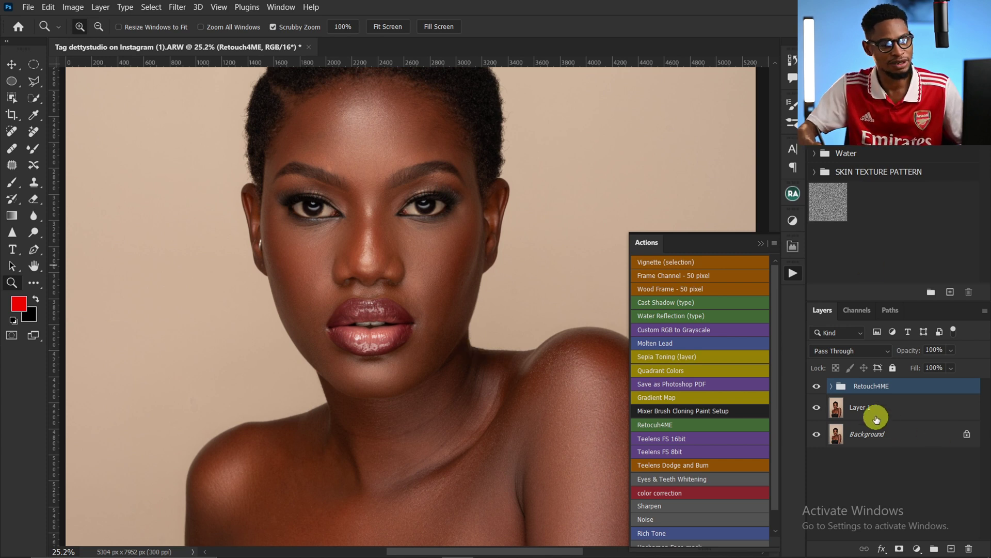
{"action": "mouse_move", "coordinate": [929, 386]}
{"action": "left_mouse_down"}
{"action": "mouse_move", "coordinate": [949, 421]}
{"action": "mouse_move", "coordinate": [969, 549]}
{"action": "left_mouse_up"}
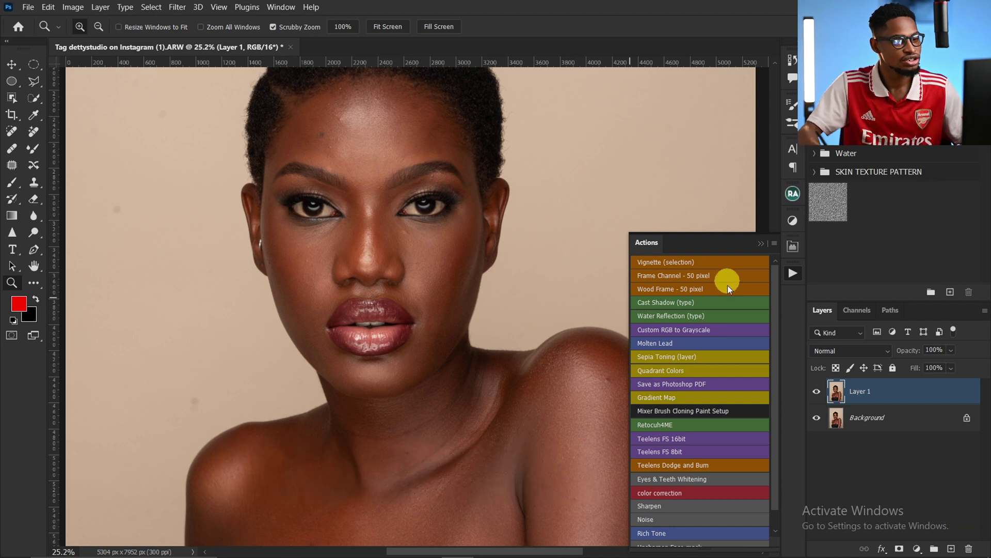
Run the Teelens FS 16bit action on Layer 1 with a Gaussian Blur radius of 9 pixels
{"action": "mouse_move", "coordinate": [383, 206]}
{"action": "left_mouse_down"}
{"action": "mouse_move", "coordinate": [412, 202]}
{"action": "mouse_move", "coordinate": [377, 205]}
{"action": "left_mouse_up"}
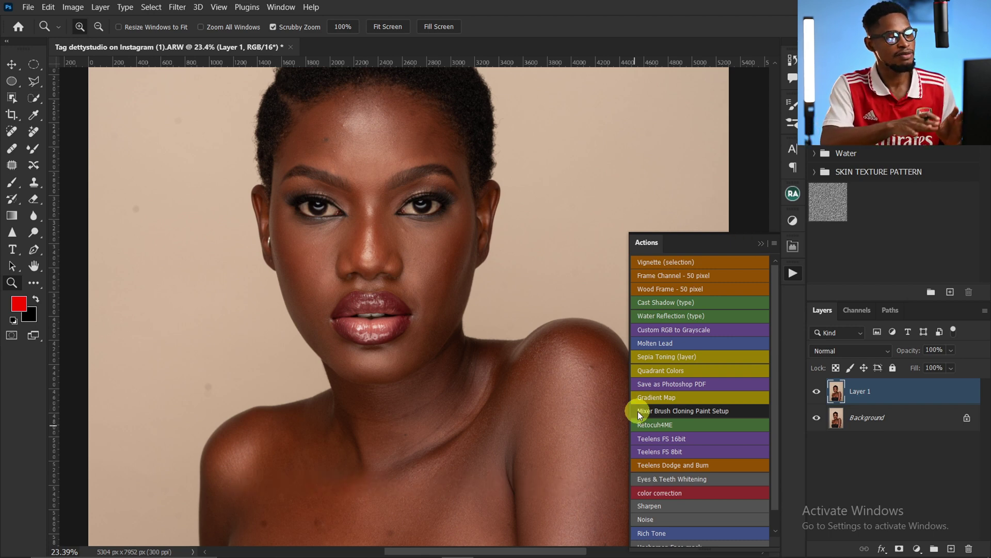
{"action": "left_click", "coordinate": [666, 438]}
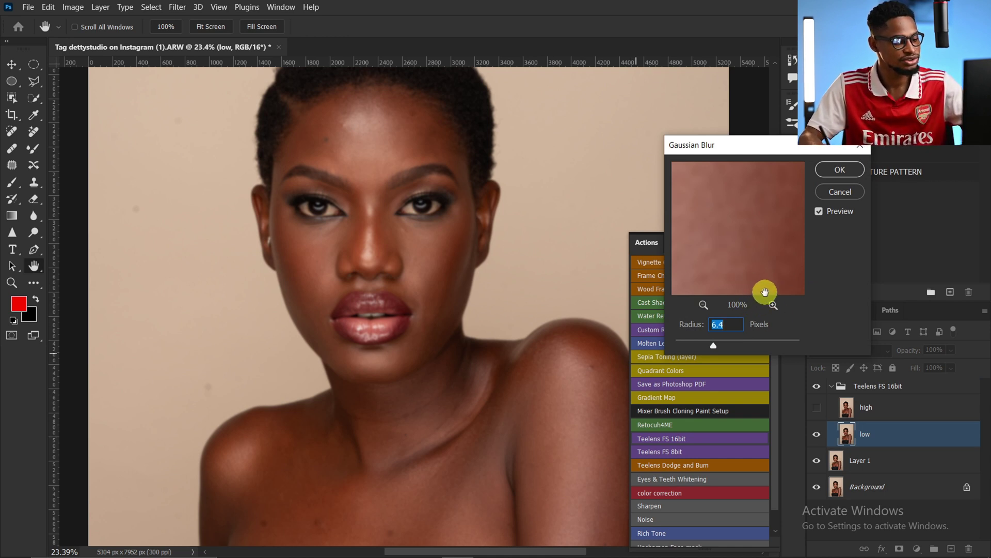
{"action": "type", "text": "9"}
{"action": "left_click", "coordinate": [838, 170]}
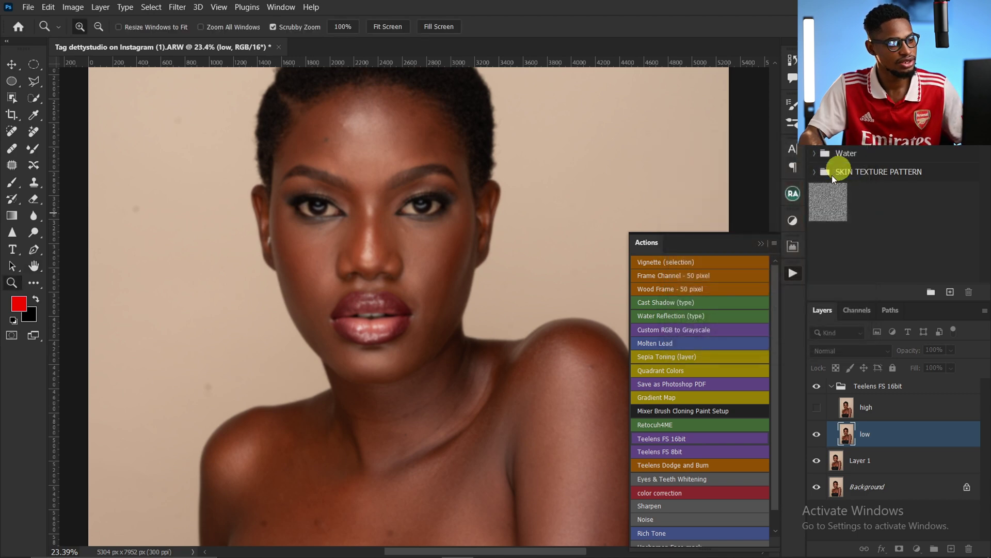
Set up the Clone Stamp tool for the High Frequency copy layer with a 40 px brush at 100% opacity
{"action": "left_click_drag", "start_coordinate": [413, 229], "coordinate": [444, 235]}
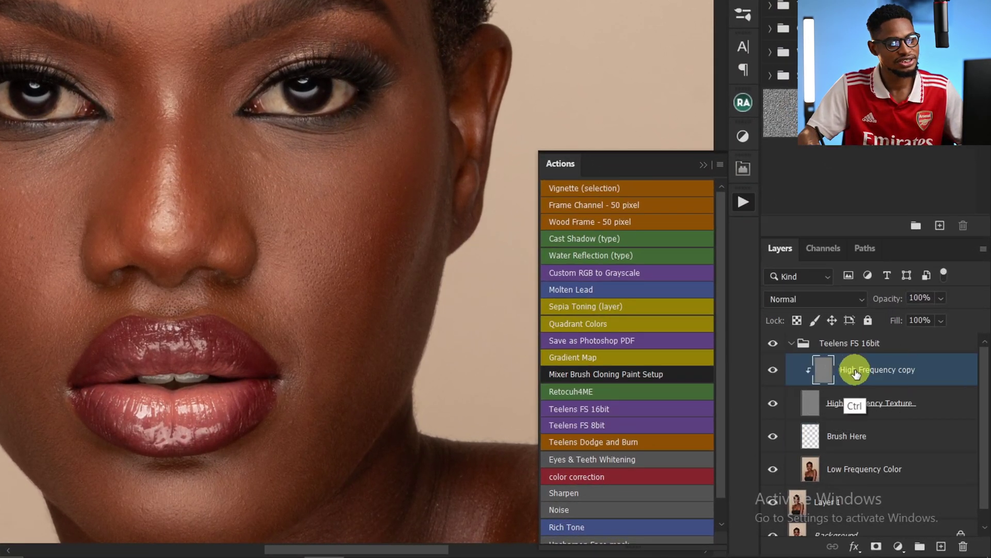
{"action": "left_click", "coordinate": [842, 380], "text": "ctrl"}
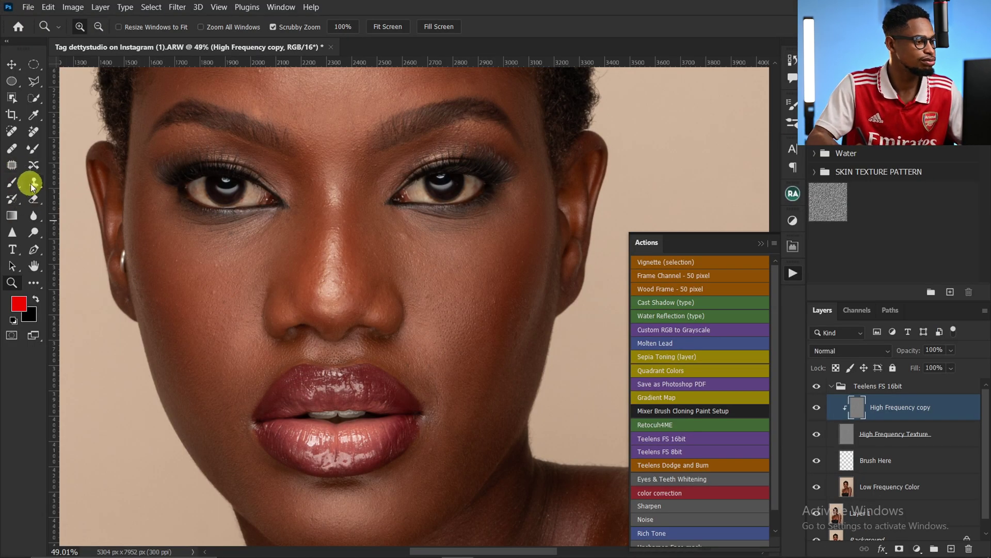
{"action": "left_click", "coordinate": [33, 182]}
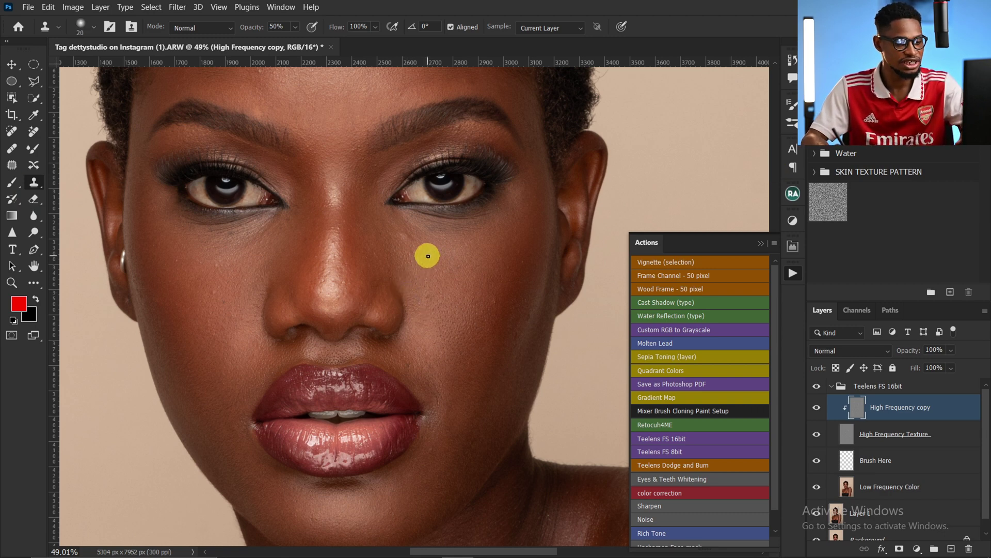
{"action": "key", "text": "bracketleft"}
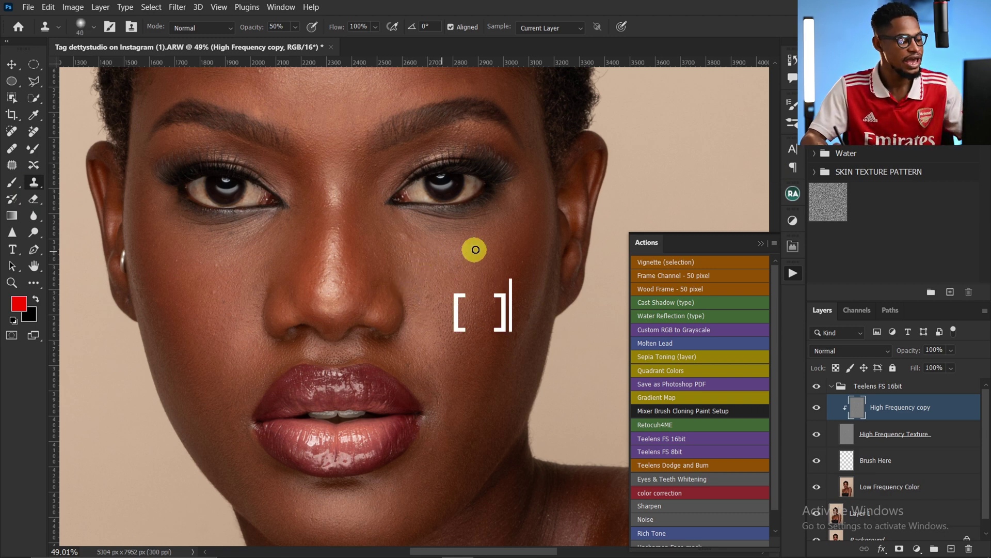
{"action": "key", "text": "alt"}
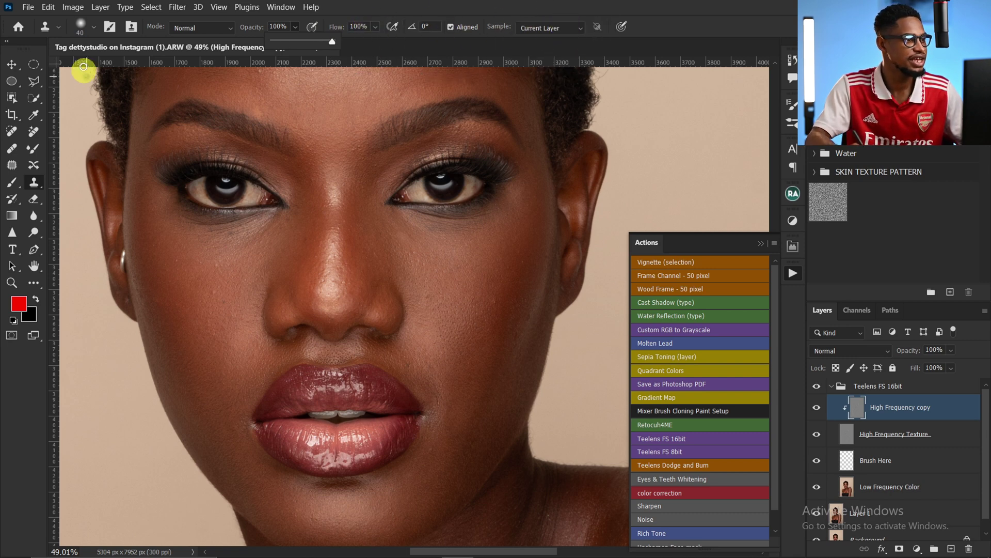
{"action": "left_click", "coordinate": [95, 29]}
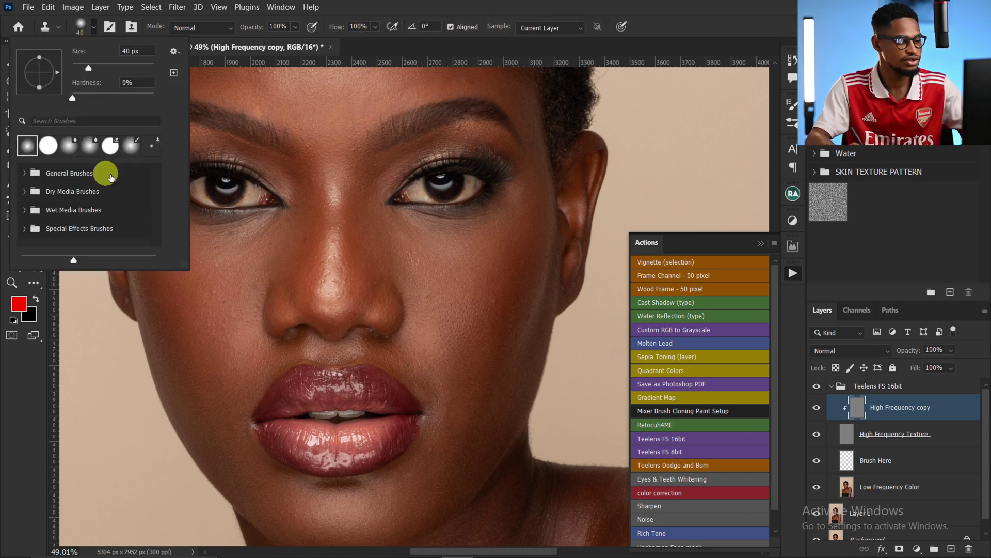
{"action": "left_click", "coordinate": [261, 185]}
Clone clean skin texture over the uneven texture on the subject's left cheek
{"action": "key", "text": "alt"}
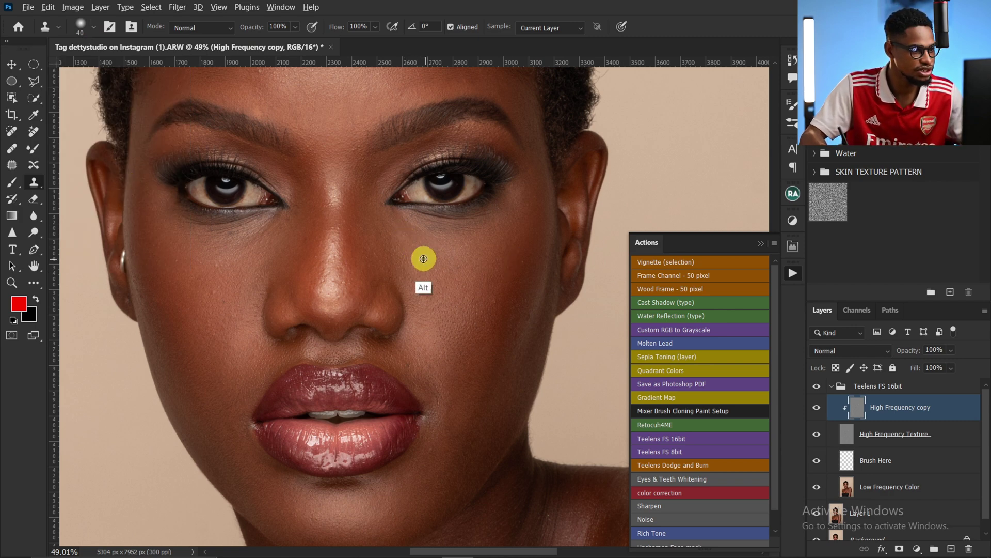
{"action": "key", "text": "alt"}
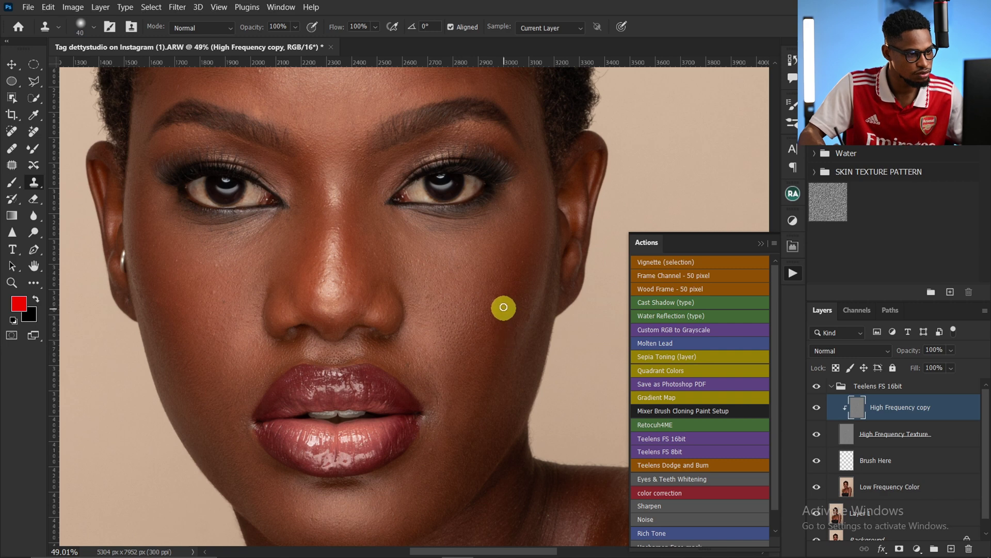
{"action": "mouse_move", "coordinate": [423, 256]}
{"action": "left_mouse_down"}
{"action": "mouse_move", "coordinate": [509, 363]}
{"action": "mouse_move", "coordinate": [502, 318]}
{"action": "left_mouse_up"}
Clone nearby clean texture over the small blemishes on the subject's right cheek
{"action": "key", "text": "alt"}
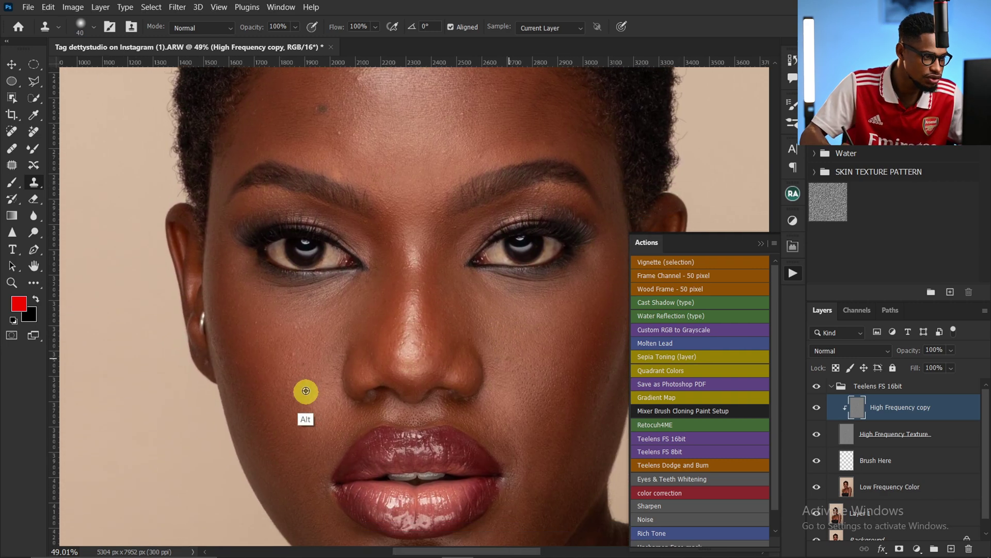
{"action": "left_click", "coordinate": [341, 311], "text": "alt"}
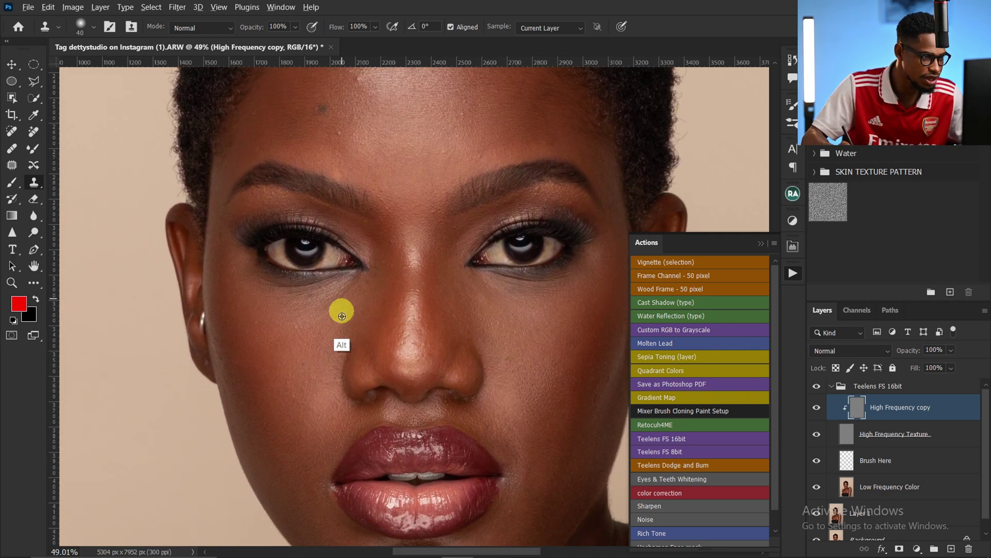
{"action": "left_click", "coordinate": [298, 328]}
{"action": "left_click", "coordinate": [274, 342], "text": "alt"}
{"action": "left_click", "coordinate": [272, 344], "text": "alt"}
{"action": "left_click", "coordinate": [262, 329]}
{"action": "left_click", "coordinate": [272, 340], "text": "alt"}
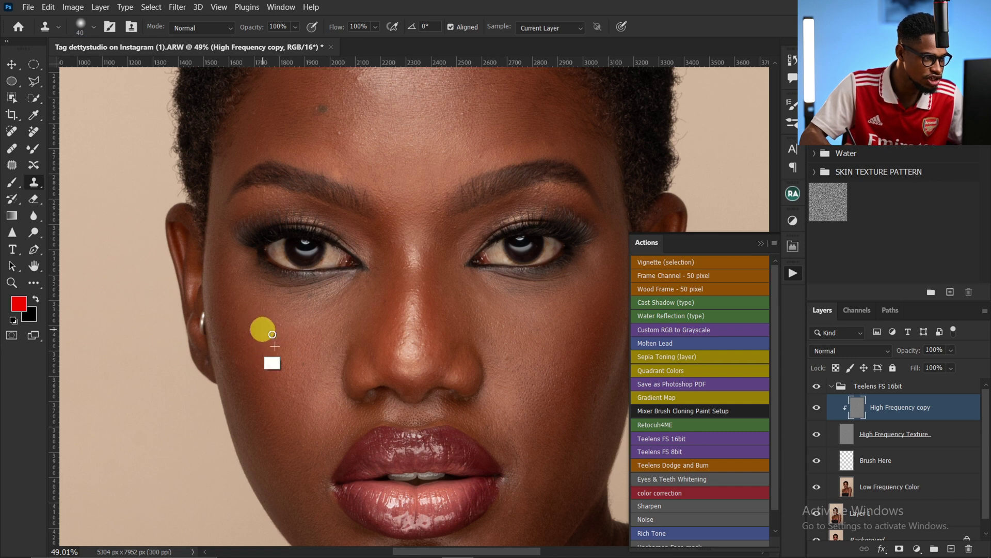
{"action": "left_click", "coordinate": [281, 326]}
Clone smooth texture over the fine lines beneath the subject's right eye
{"action": "left_click_drag", "start_coordinate": [325, 306], "coordinate": [341, 334]}
{"action": "left_click", "coordinate": [337, 339], "text": "alt"}
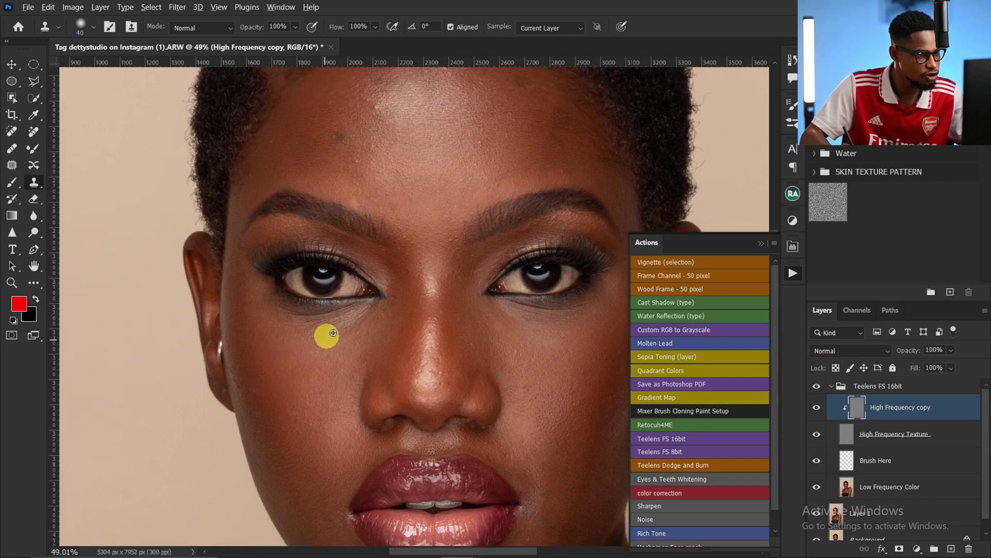
{"action": "left_click", "coordinate": [330, 336], "text": "alt"}
{"action": "left_click", "coordinate": [310, 322]}
{"action": "left_click", "coordinate": [328, 336], "text": "alt"}
{"action": "left_click", "coordinate": [333, 319]}
Clone clean texture over the small bumps on the subject's forehead
{"action": "left_click_drag", "start_coordinate": [391, 147], "coordinate": [396, 253]}
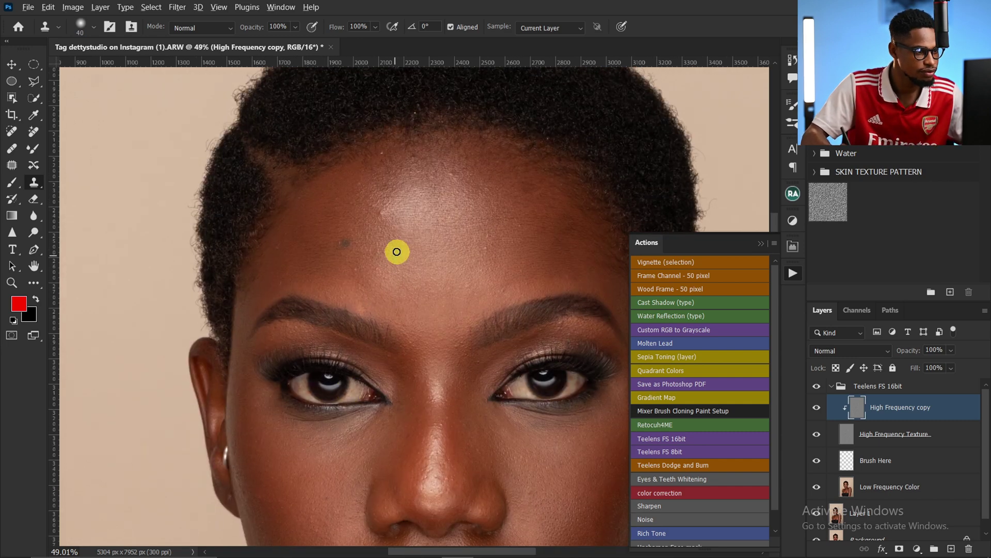
{"action": "left_click_drag", "start_coordinate": [297, 235], "coordinate": [333, 234], "text": "ctrl"}
{"action": "left_click_drag", "start_coordinate": [615, 110], "coordinate": [500, 206]}
{"action": "left_click", "coordinate": [501, 206], "text": "alt"}
{"action": "left_click", "coordinate": [412, 217]}
Examine the skin on the forehead, the raised shoulder and the upper chest for remaining texture flaws
{"action": "left_click_drag", "start_coordinate": [593, 440], "coordinate": [492, 308]}
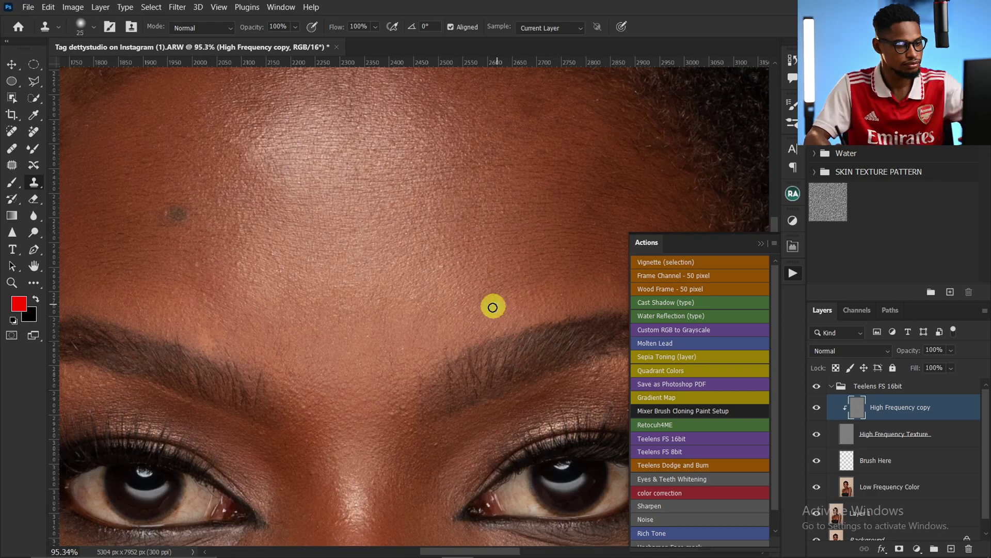
{"action": "left_click_drag", "start_coordinate": [365, 136], "coordinate": [412, 279]}
{"action": "left_click_drag", "start_coordinate": [307, 407], "coordinate": [162, 147]}
{"action": "left_click_drag", "start_coordinate": [449, 363], "coordinate": [290, 206], "text": "ctrl"}
{"action": "left_click_drag", "start_coordinate": [454, 356], "coordinate": [479, 356], "text": "ctrl"}
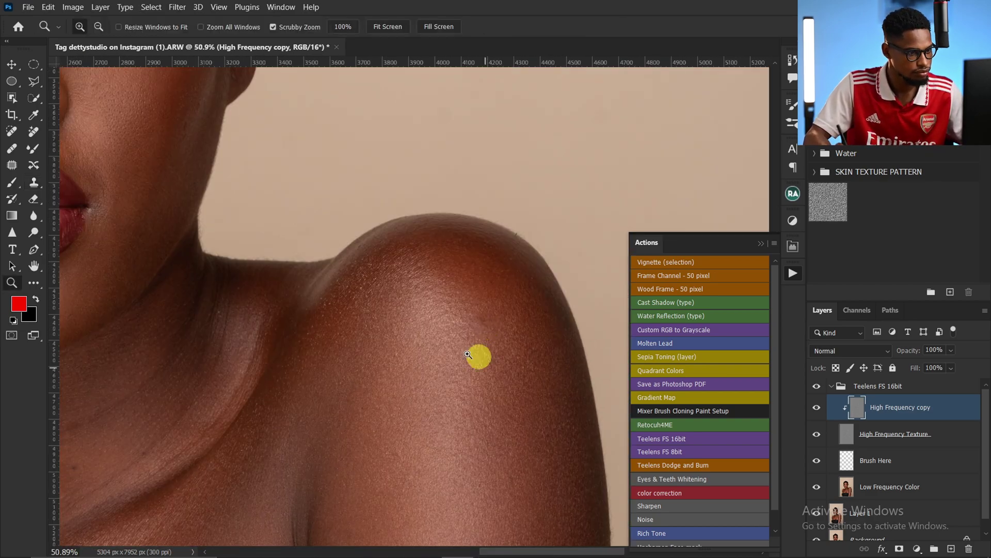
{"action": "left_click_drag", "start_coordinate": [285, 326], "coordinate": [620, 217]}
{"action": "left_click_drag", "start_coordinate": [300, 372], "coordinate": [364, 349], "text": "ctrl"}
{"action": "scroll", "coordinate": [447, 268], "scroll_direction": "down", "scroll_amount": 3}
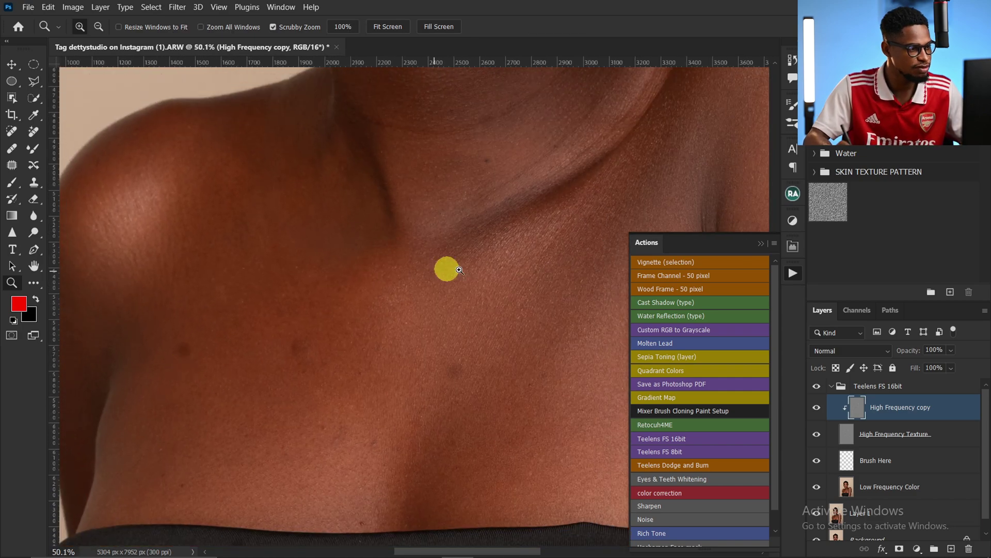
Clone clean nearby texture over the small dark spot on the front of the subject's neck
{"action": "scroll", "coordinate": [497, 305], "scroll_direction": "down", "scroll_amount": 3}
{"action": "scroll", "coordinate": [505, 221], "scroll_direction": "up", "scroll_amount": 2}
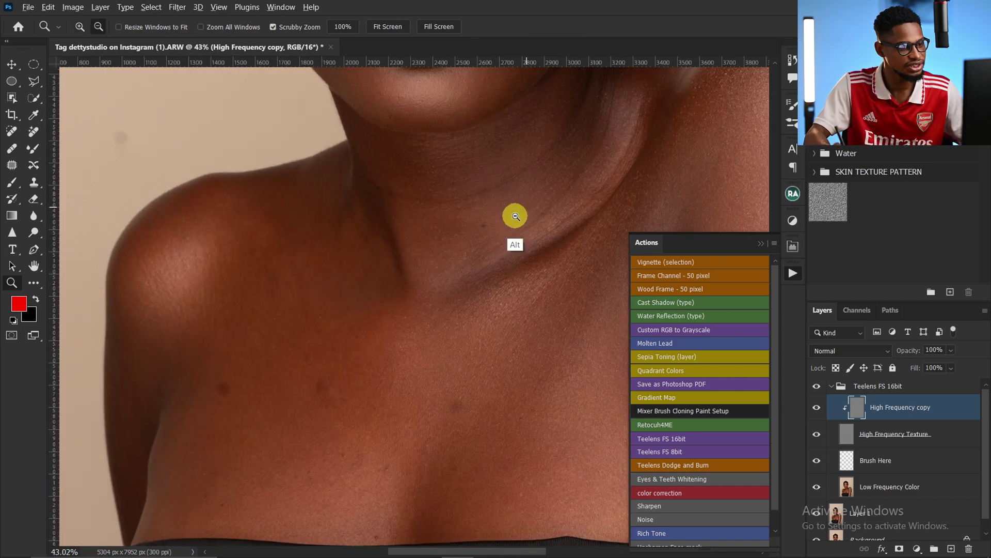
{"action": "scroll", "coordinate": [497, 218], "scroll_direction": "up", "scroll_amount": 2}
{"action": "key", "text": "s"}
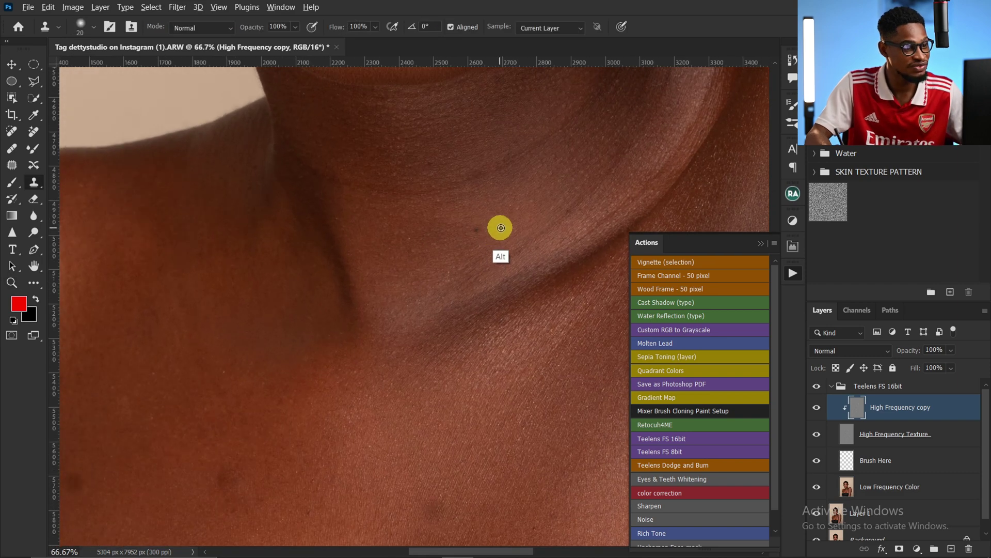
{"action": "mouse_move", "coordinate": [504, 230]}
{"action": "left_mouse_down"}
{"action": "mouse_move", "coordinate": [412, 268]}
{"action": "mouse_move", "coordinate": [463, 264]}
{"action": "mouse_move", "coordinate": [407, 323]}
{"action": "mouse_move", "coordinate": [394, 309]}
{"action": "left_mouse_up"}
{"action": "mouse_move", "coordinate": [459, 168]}
{"action": "left_mouse_down"}
{"action": "mouse_move", "coordinate": [449, 230]}
{"action": "mouse_move", "coordinate": [464, 222]}
{"action": "mouse_move", "coordinate": [427, 224]}
{"action": "left_mouse_up"}
{"action": "key", "text": "s"}
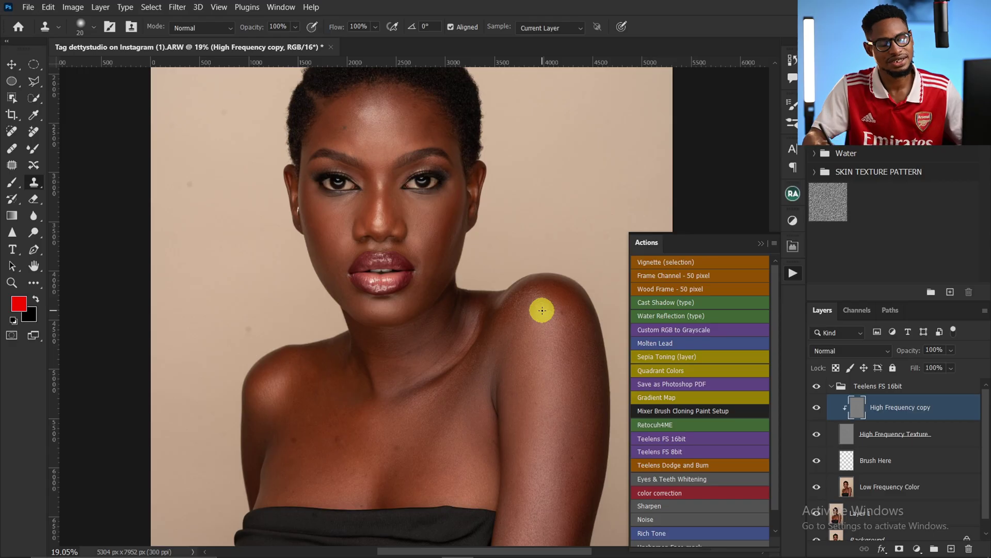
Select the Mixer Brush and review its size, Wet, Load, Mix, Flow and Sample All Layers settings
{"action": "left_click", "coordinate": [33, 148]}
{"action": "left_click", "coordinate": [88, 36]}
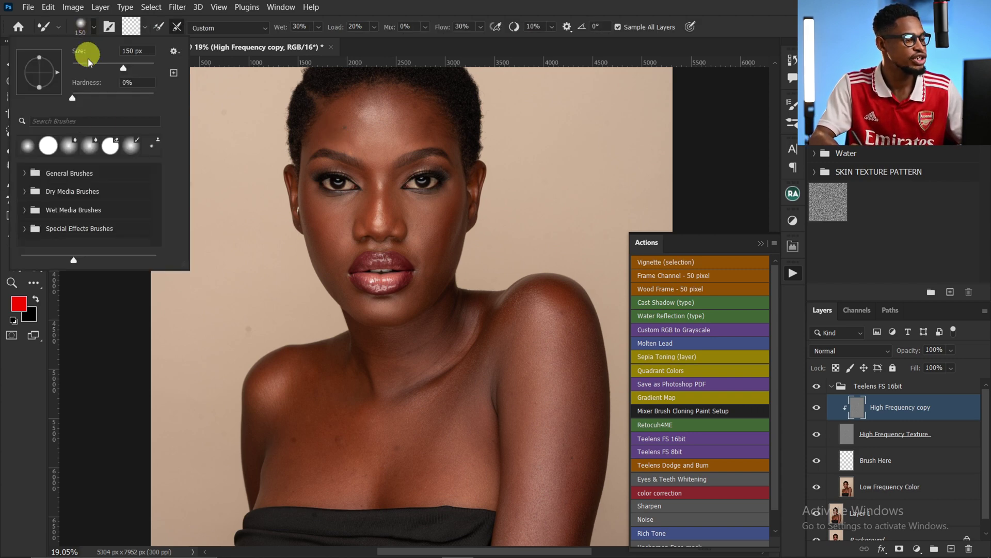
{"action": "key", "text": "Escape"}
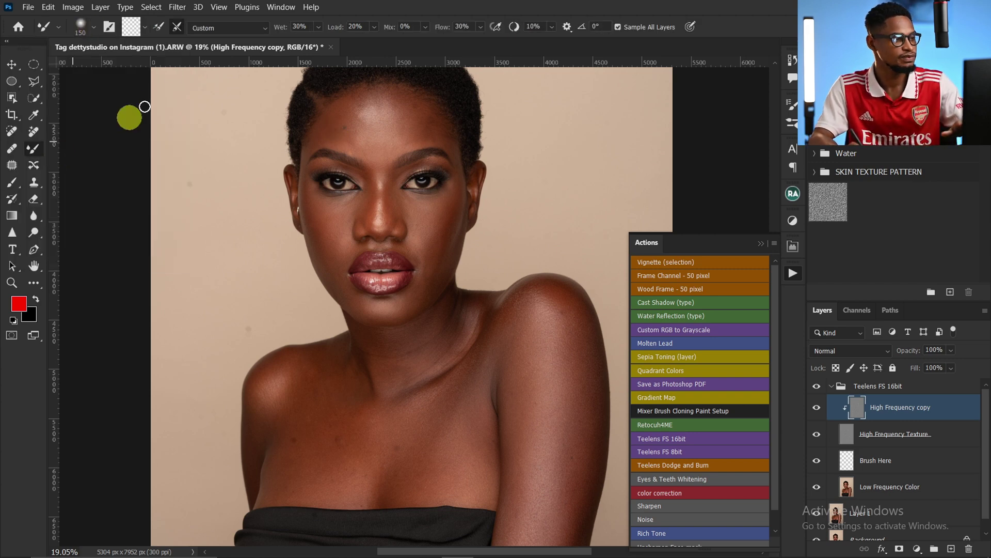
{"action": "left_click", "coordinate": [178, 27]}
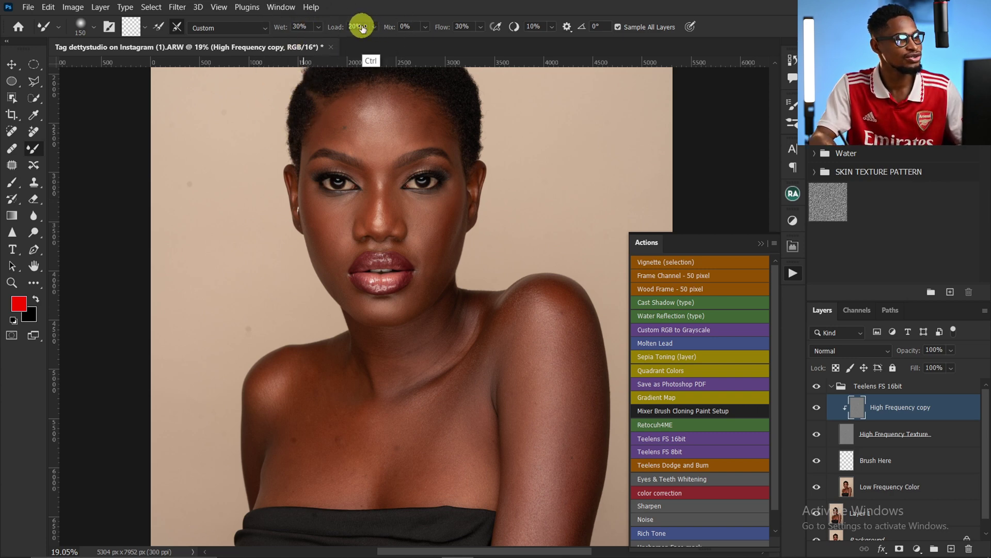
{"action": "left_click", "coordinate": [457, 27]}
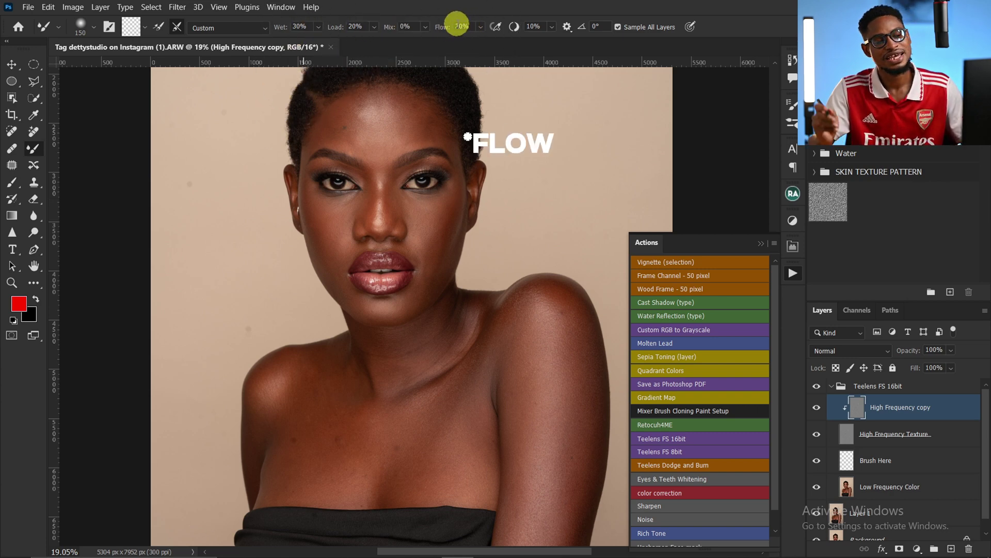
{"action": "left_click", "coordinate": [620, 27]}
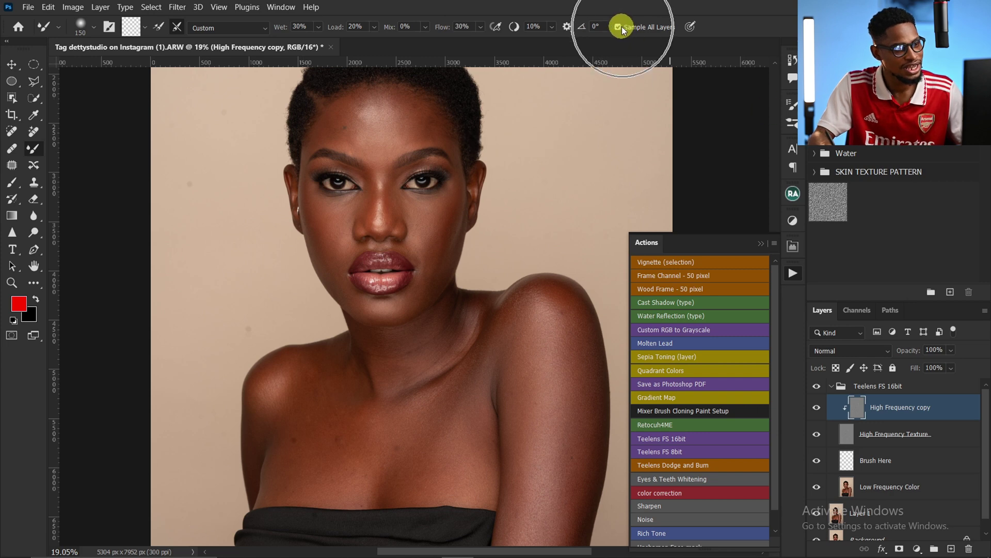
Hide the High Frequency Texture layer and make the Brush Here layer active with the Actions panel collapsed
{"action": "left_click", "coordinate": [869, 465]}
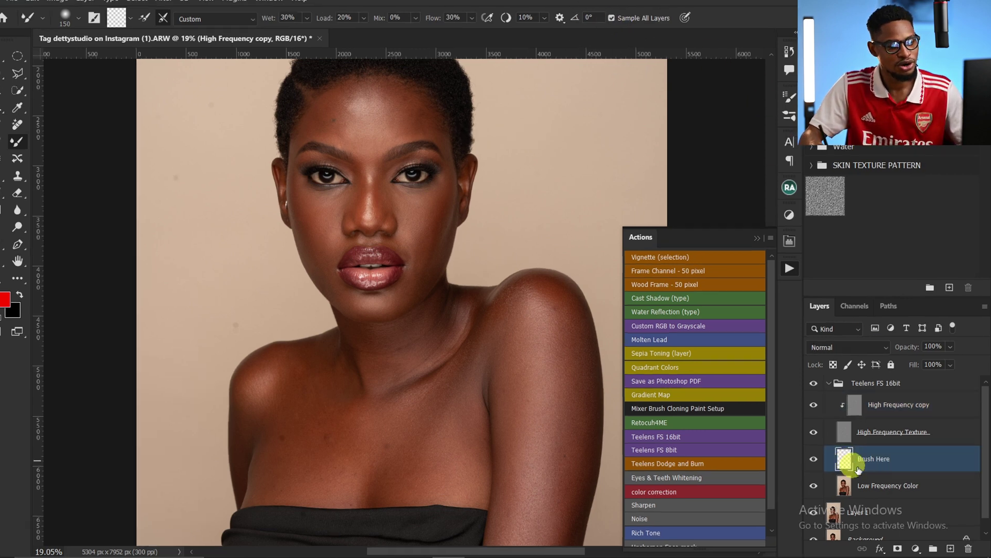
{"action": "key", "text": "ctrl"}
{"action": "key", "text": "ctrl"}
{"action": "key", "text": "ctrl"}
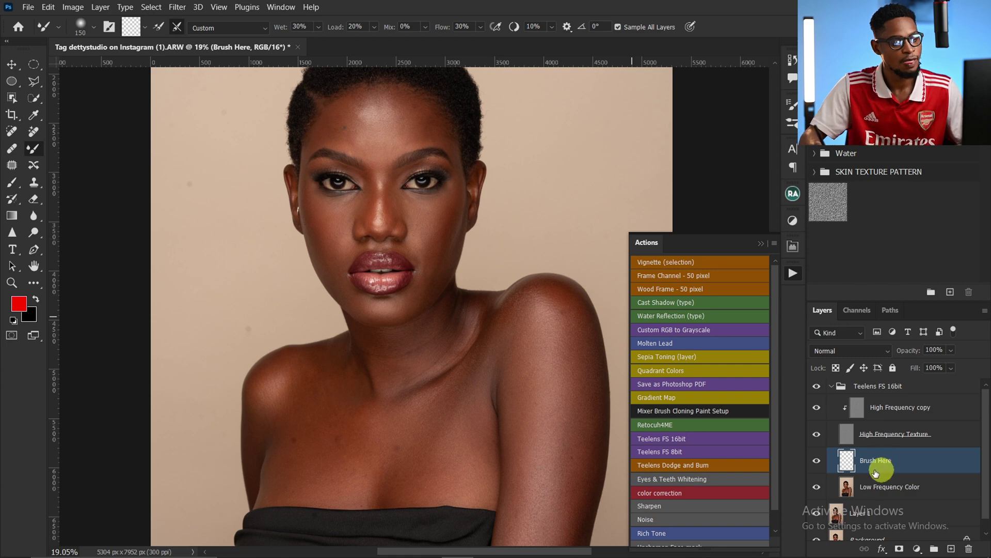
{"action": "left_click", "coordinate": [881, 434]}
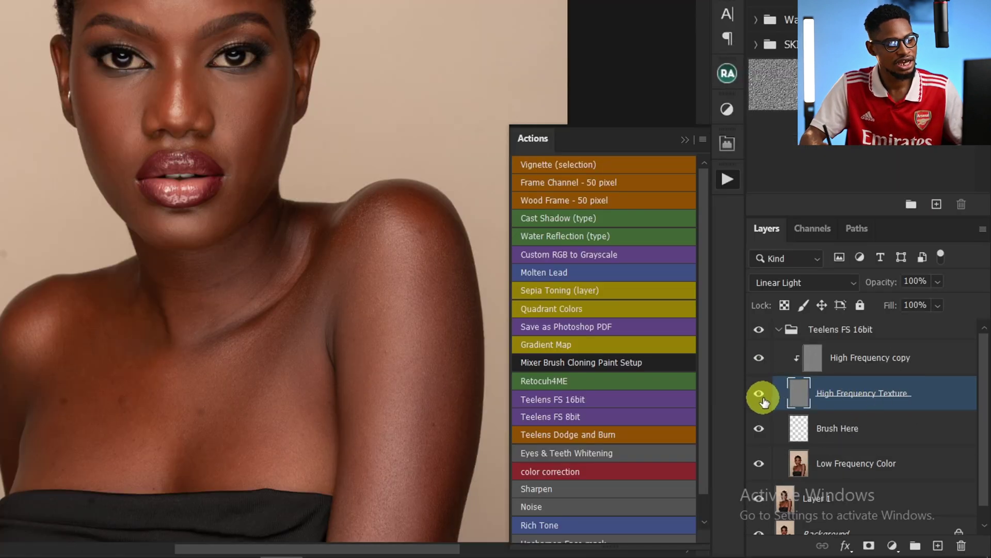
{"action": "left_click", "coordinate": [760, 396]}
{"action": "left_click", "coordinate": [758, 395]}
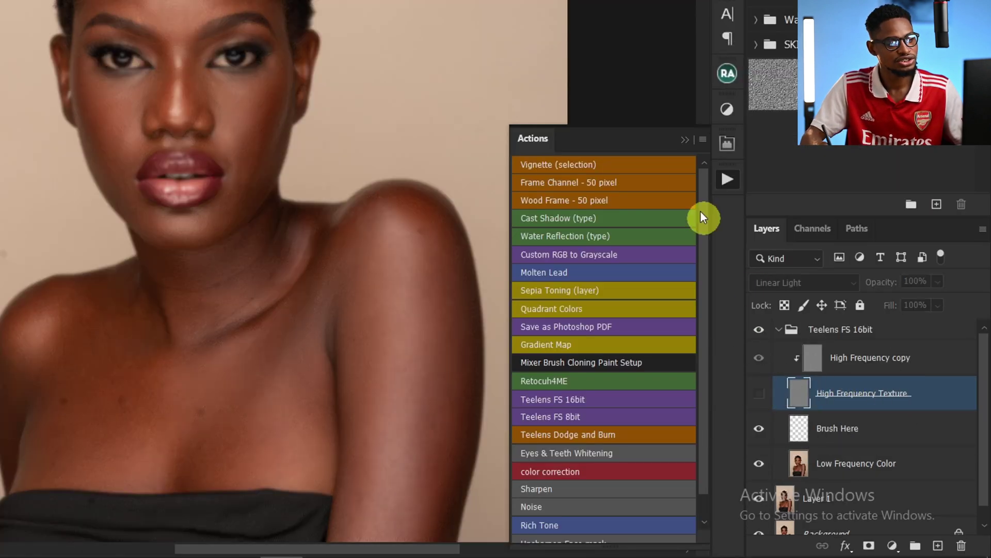
{"action": "left_click", "coordinate": [682, 140]}
{"action": "left_click", "coordinate": [799, 431]}
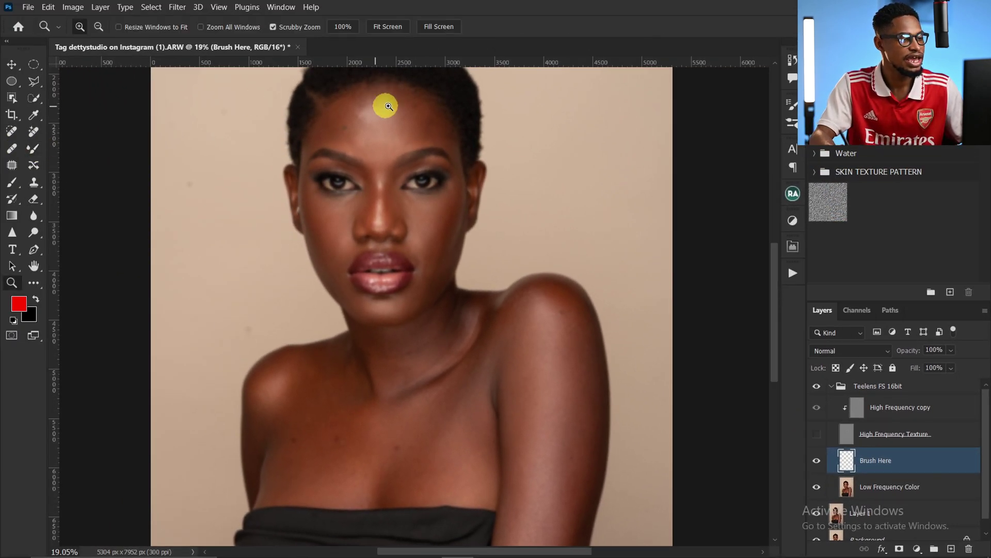
Add a new layer above Brush Here and circle the forehead highlight with a red brush stroke
{"action": "scroll", "coordinate": [363, 105], "scroll_direction": "up", "scroll_amount": 3}
{"action": "left_click_drag", "start_coordinate": [401, 156], "coordinate": [407, 193]}
{"action": "key", "text": "z"}
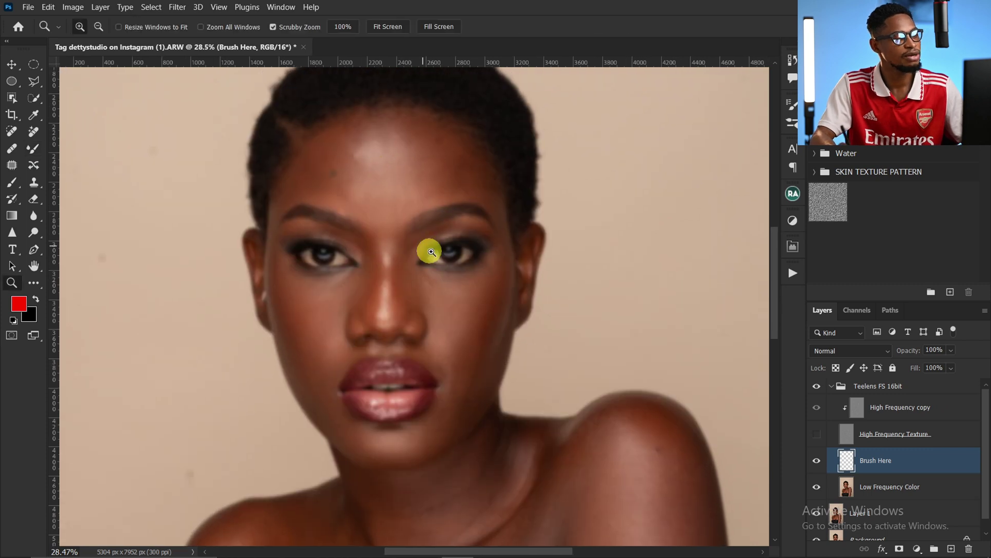
{"action": "left_click_drag", "start_coordinate": [416, 238], "coordinate": [387, 237]}
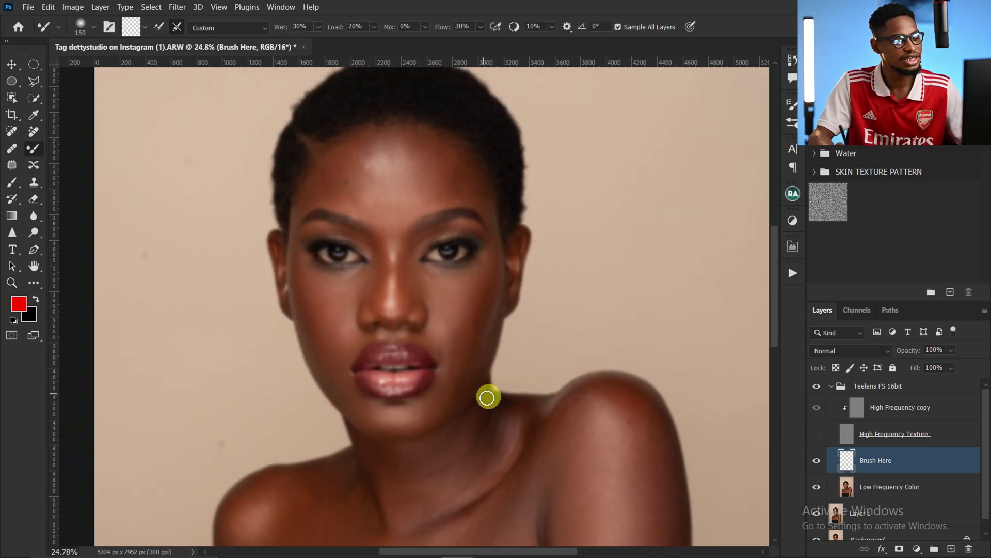
{"action": "key", "text": "ctrl+space"}
{"action": "mouse_move", "coordinate": [468, 377]}
{"action": "left_mouse_down"}
{"action": "mouse_move", "coordinate": [435, 377]}
{"action": "mouse_move", "coordinate": [443, 372]}
{"action": "left_mouse_up"}
{"action": "key", "text": "b"}
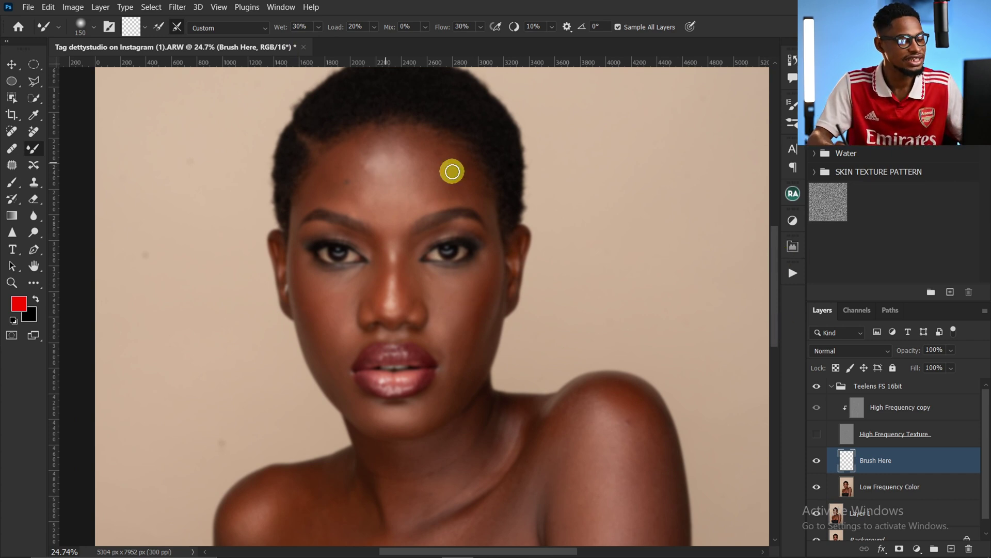
{"action": "left_click", "coordinate": [949, 547]}
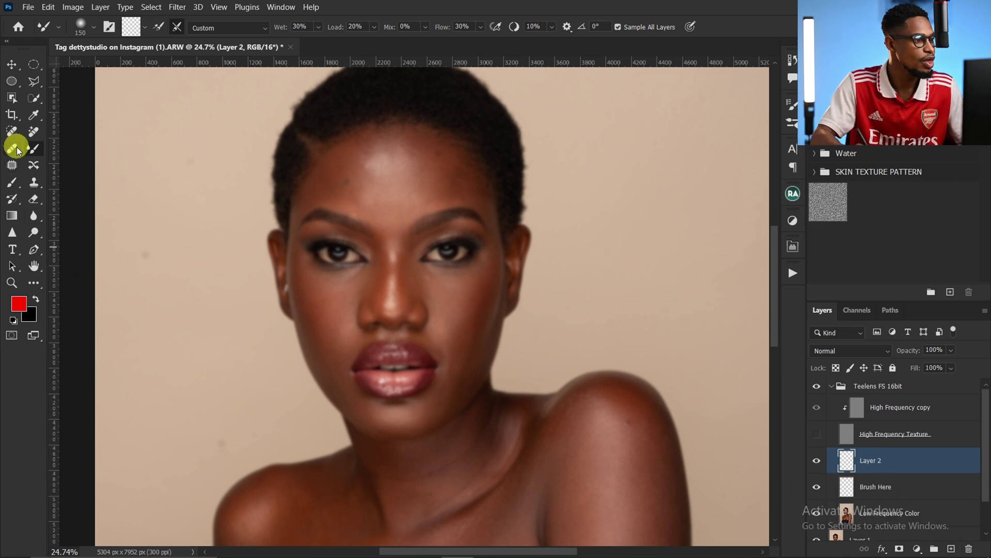
{"action": "left_click", "coordinate": [12, 182]}
{"action": "left_click_drag", "start_coordinate": [371, 153], "coordinate": [395, 210]}
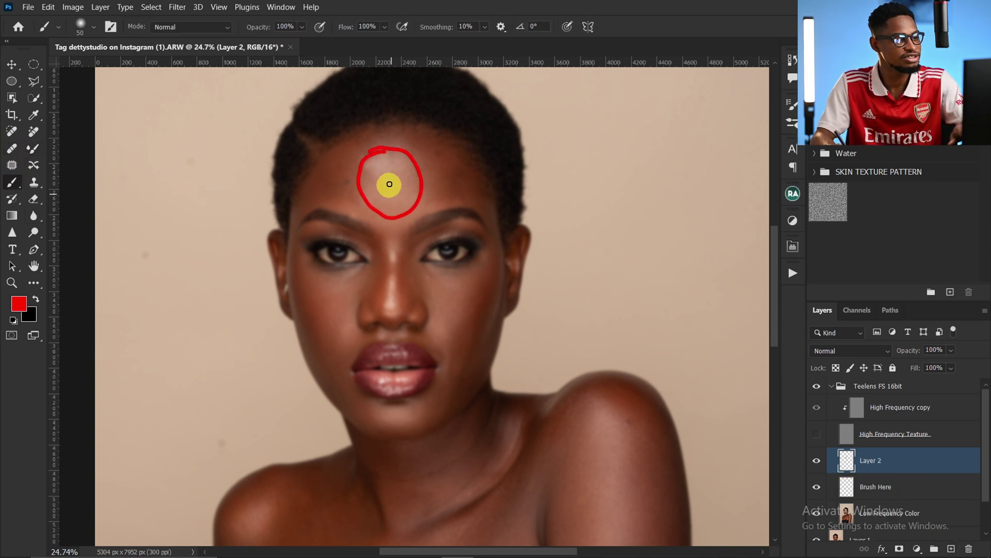
Fill the circled forehead highlight with black using a large soft brush
{"action": "key", "text": "x"}
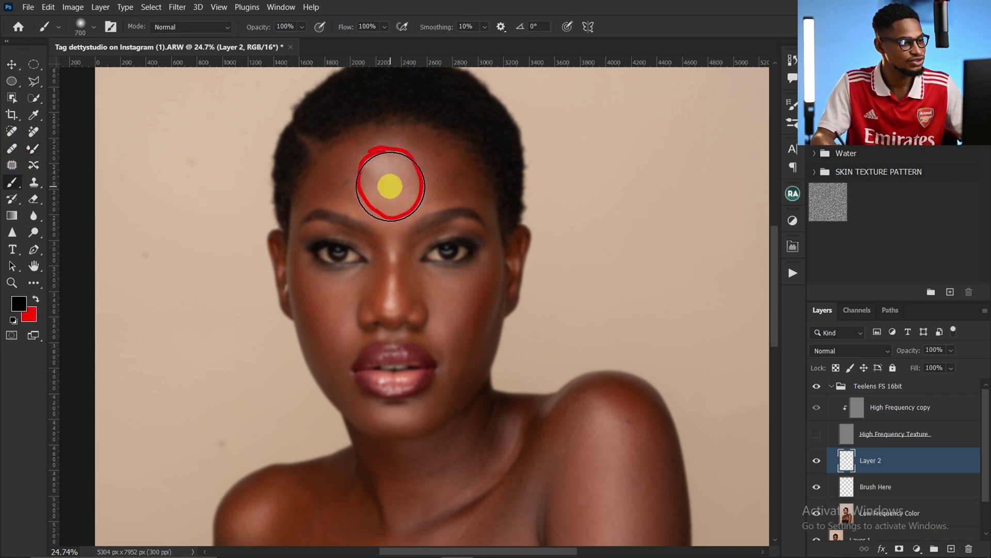
{"action": "mouse_move", "coordinate": [391, 178]}
{"action": "left_mouse_down"}
{"action": "mouse_move", "coordinate": [387, 162]}
{"action": "mouse_move", "coordinate": [391, 197]}
{"action": "left_mouse_up"}
{"action": "key", "text": "bracketleft"}
{"action": "key", "text": "bracketleft"}
{"action": "key", "text": "bracketleft"}
{"action": "key", "text": "bracketleft"}
{"action": "key", "text": "bracketleft"}
{"action": "key", "text": "bracketleft"}
{"action": "key", "text": "bracketleft"}
{"action": "key", "text": "bracketleft"}
{"action": "key", "text": "bracketleft"}
{"action": "key", "text": "bracketleft"}
{"action": "key", "text": "bracketleft"}
{"action": "key", "text": "bracketleft"}
{"action": "key", "text": "bracketleft"}
{"action": "key", "text": "bracketleft"}
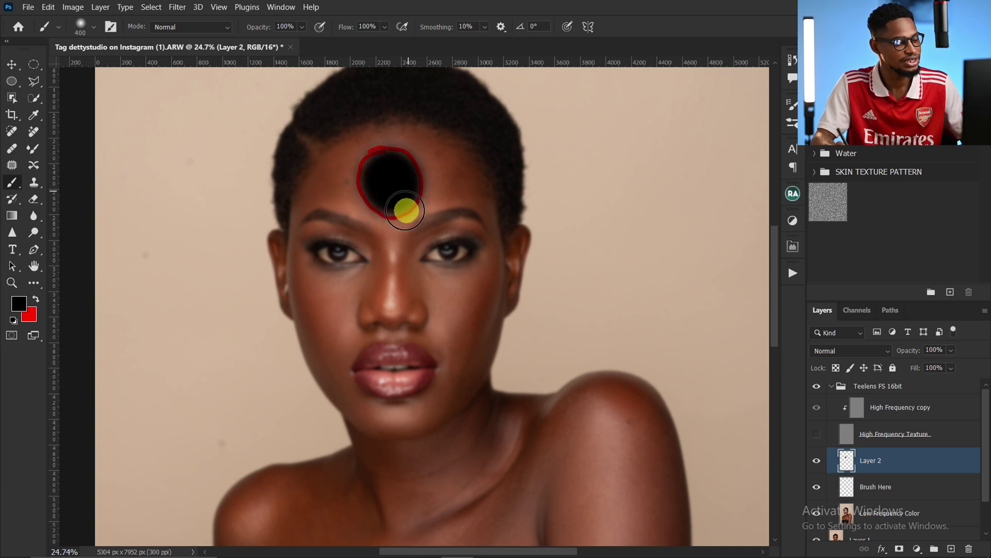
Outline the darker forehead area around the highlight in red and hatch it with short black strokes
{"action": "key", "text": "x"}
{"action": "mouse_move", "coordinate": [356, 166]}
{"action": "left_mouse_down"}
{"action": "mouse_move", "coordinate": [295, 226]}
{"action": "mouse_move", "coordinate": [341, 153]}
{"action": "mouse_move", "coordinate": [416, 122]}
{"action": "mouse_move", "coordinate": [480, 172]}
{"action": "mouse_move", "coordinate": [454, 203]}
{"action": "mouse_move", "coordinate": [426, 169]}
{"action": "mouse_move", "coordinate": [379, 148]}
{"action": "mouse_move", "coordinate": [345, 177]}
{"action": "left_mouse_up"}
{"action": "key", "text": "x"}
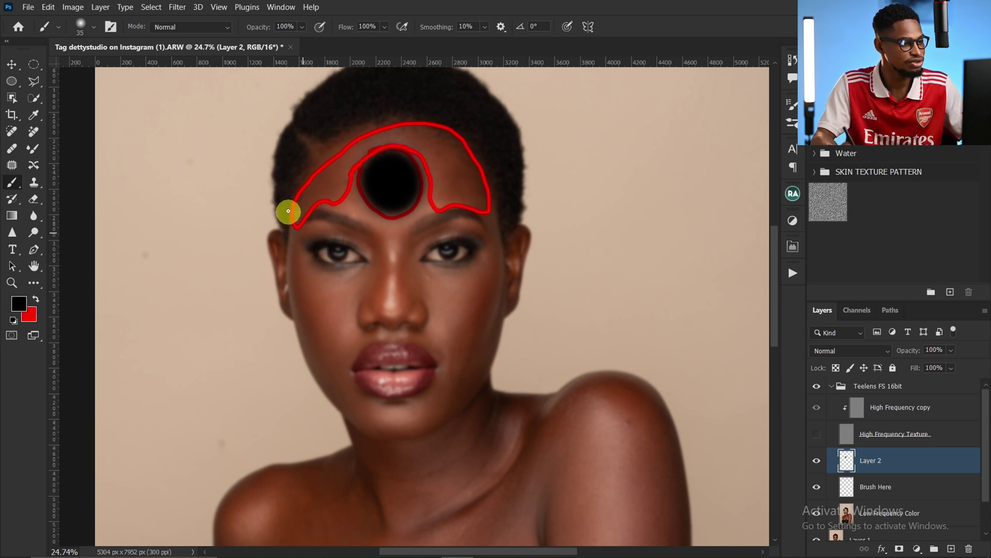
{"action": "mouse_move", "coordinate": [313, 207]}
{"action": "left_mouse_down"}
{"action": "mouse_move", "coordinate": [326, 180]}
{"action": "mouse_move", "coordinate": [332, 192]}
{"action": "mouse_move", "coordinate": [341, 165]}
{"action": "mouse_move", "coordinate": [352, 176]}
{"action": "mouse_move", "coordinate": [356, 157]}
{"action": "mouse_move", "coordinate": [379, 144]}
{"action": "mouse_move", "coordinate": [463, 141]}
{"action": "mouse_move", "coordinate": [435, 143]}
{"action": "mouse_move", "coordinate": [462, 174]}
{"action": "mouse_move", "coordinate": [448, 190]}
{"action": "mouse_move", "coordinate": [424, 158]}
{"action": "left_mouse_up"}
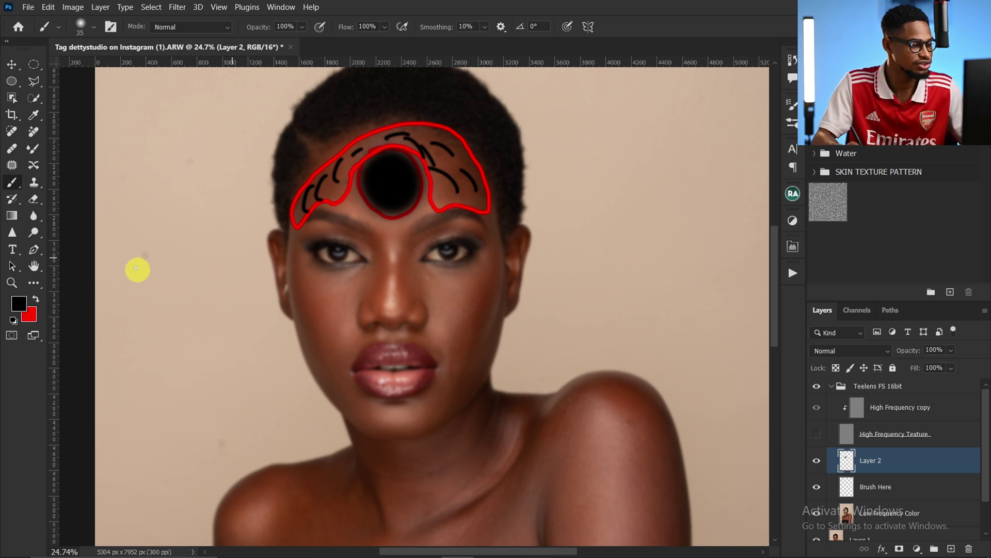
Mark the transition between the forehead's highlight and shadow areas with soft white brush strokes
{"action": "left_click", "coordinate": [14, 319]}
{"action": "left_click", "coordinate": [35, 300]}
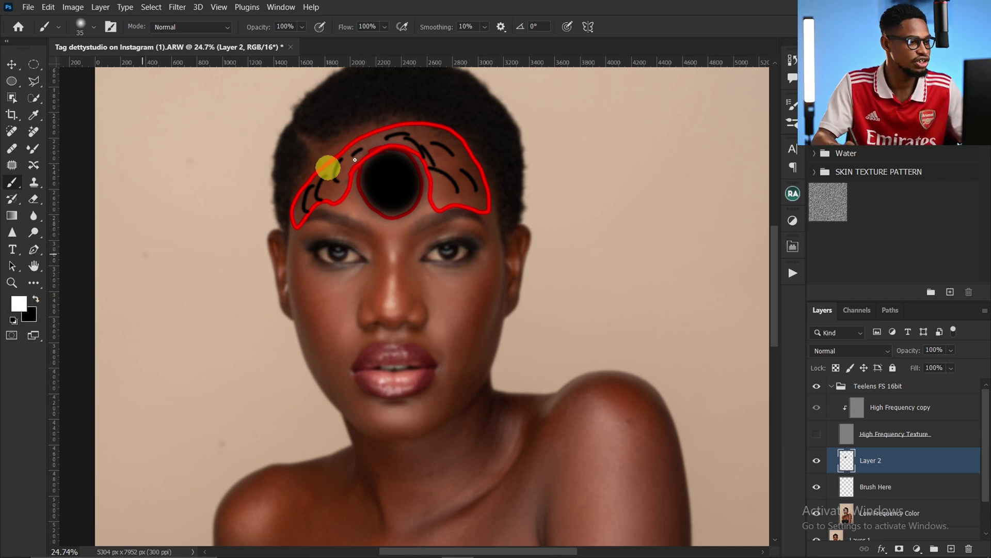
{"action": "key", "text": "bracketright"}
{"action": "key", "text": "bracketright"}
{"action": "key", "text": "bracketright"}
{"action": "key", "text": "bracketright"}
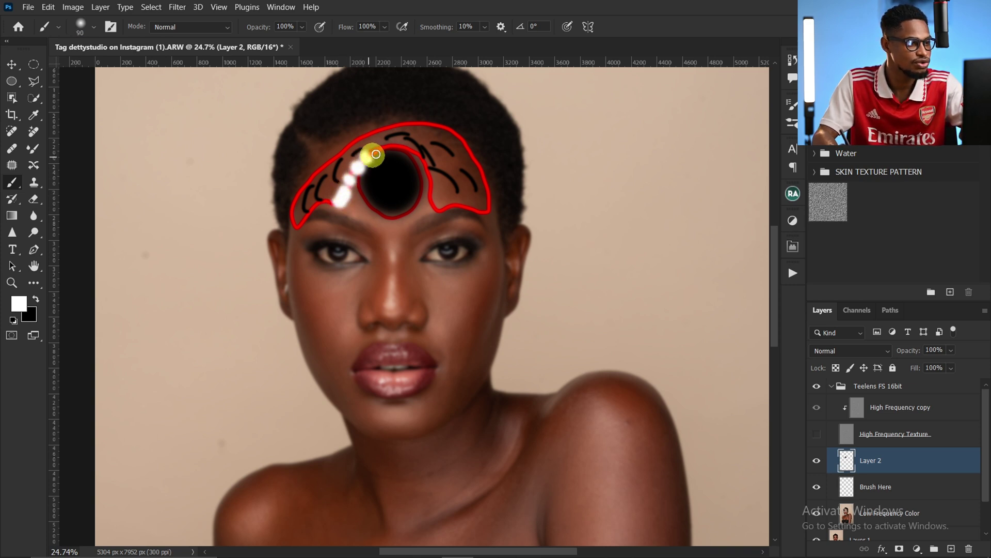
{"action": "key", "text": "bracketright"}
{"action": "key", "text": "bracketright"}
{"action": "key", "text": "bracketright"}
{"action": "key", "text": "bracketleft"}
{"action": "mouse_move", "coordinate": [428, 179]}
{"action": "left_mouse_down"}
{"action": "mouse_move", "coordinate": [438, 213]}
{"action": "mouse_move", "coordinate": [466, 208]}
{"action": "mouse_move", "coordinate": [370, 226]}
{"action": "left_mouse_up"}
Delete the annotation layer holding the red, black and white forehead marks
{"action": "key", "text": "z"}
{"action": "key", "text": "b"}
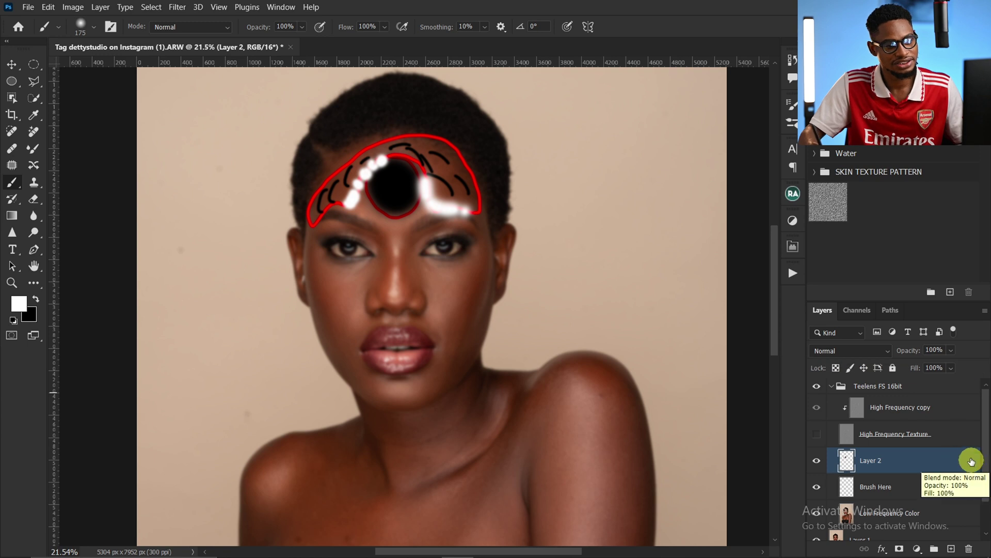
{"action": "left_click_drag", "start_coordinate": [969, 459], "coordinate": [973, 546]}
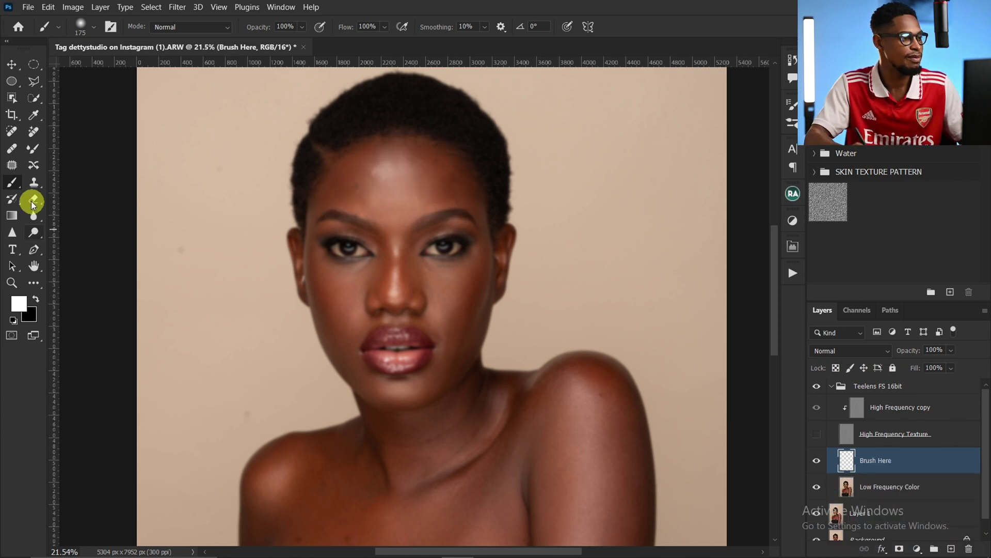
Blend the highlight, its transitions and the dark spot on the forehead with the Mixer Brush at about 200 to 300 px
{"action": "left_click", "coordinate": [33, 148]}
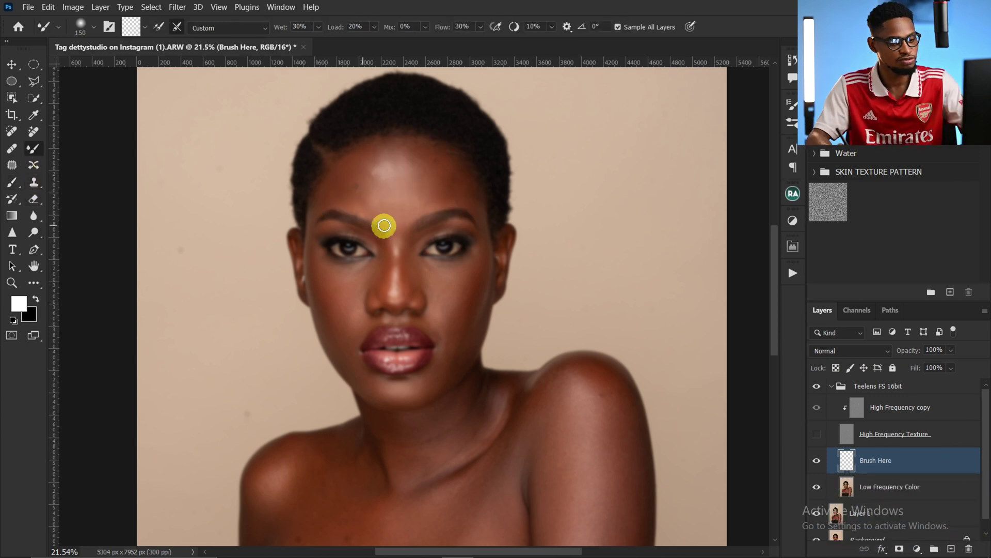
{"action": "key", "text": "bracketleft"}
{"action": "key", "text": "bracketleft"}
{"action": "key", "text": "bracketleft"}
{"action": "key", "text": "bracketleft"}
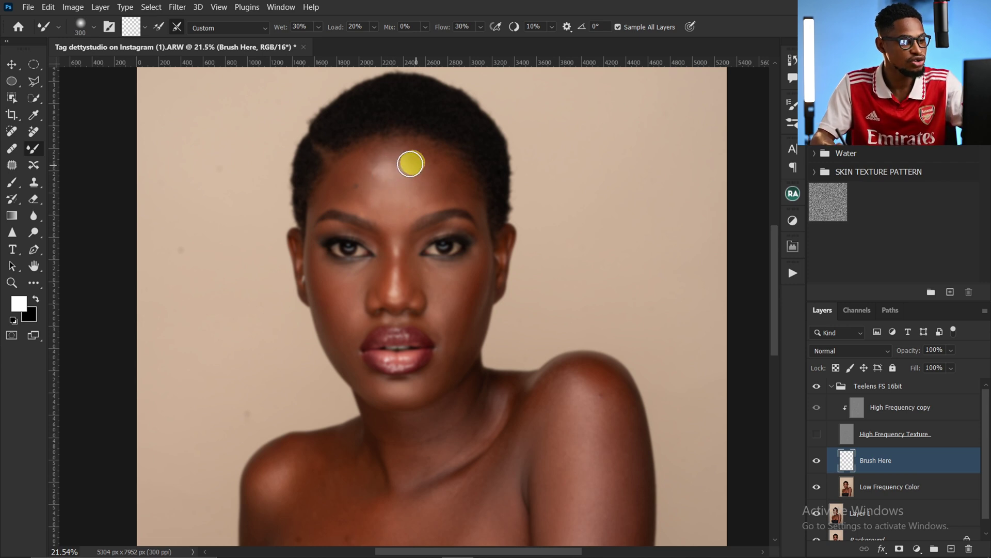
{"action": "key", "text": "z"}
{"action": "mouse_move", "coordinate": [390, 186]}
{"action": "left_mouse_down"}
{"action": "mouse_move", "coordinate": [413, 169]}
{"action": "mouse_move", "coordinate": [392, 176]}
{"action": "left_mouse_up"}
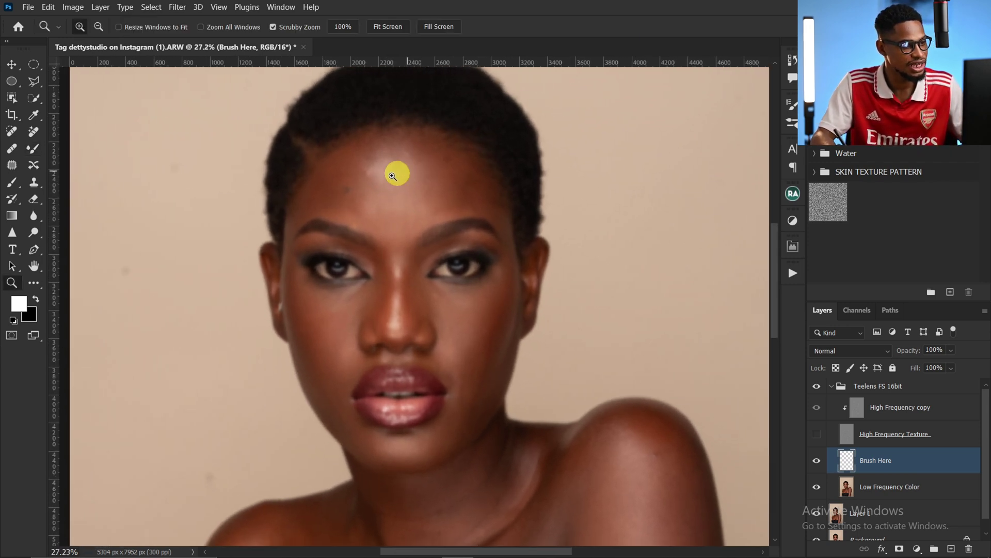
{"action": "key", "text": "b"}
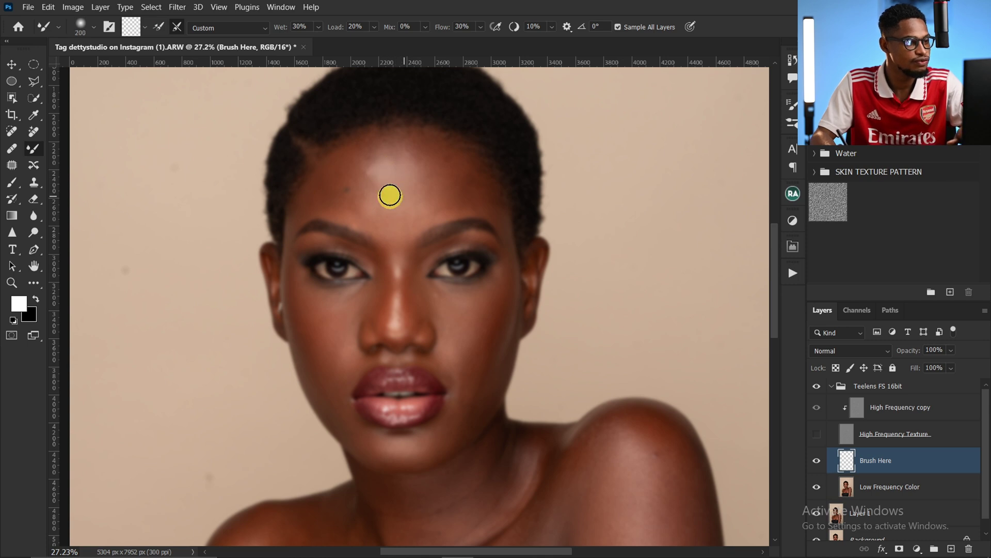
{"action": "key", "text": "bracketleft"}
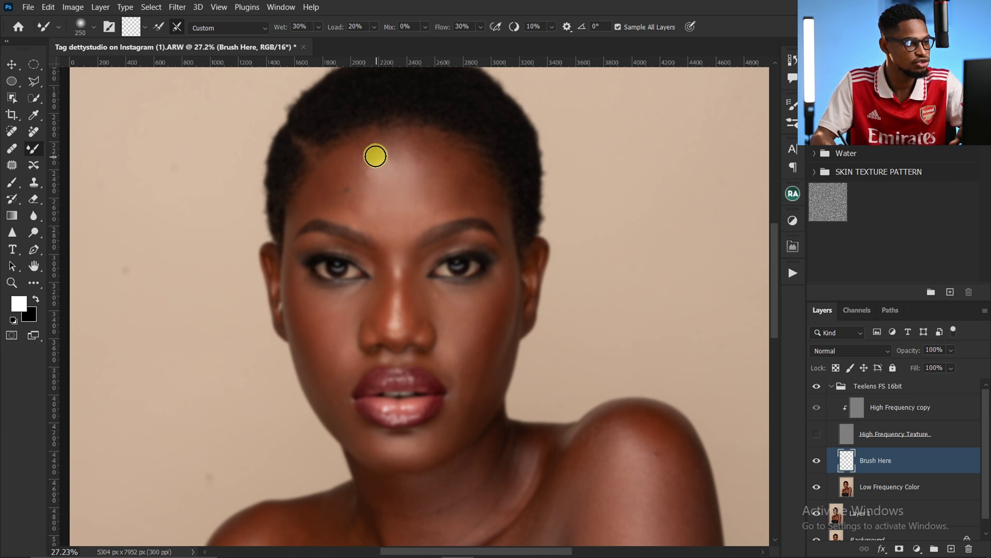
{"action": "key", "text": "bracketright"}
{"action": "key", "text": "bracketright"}
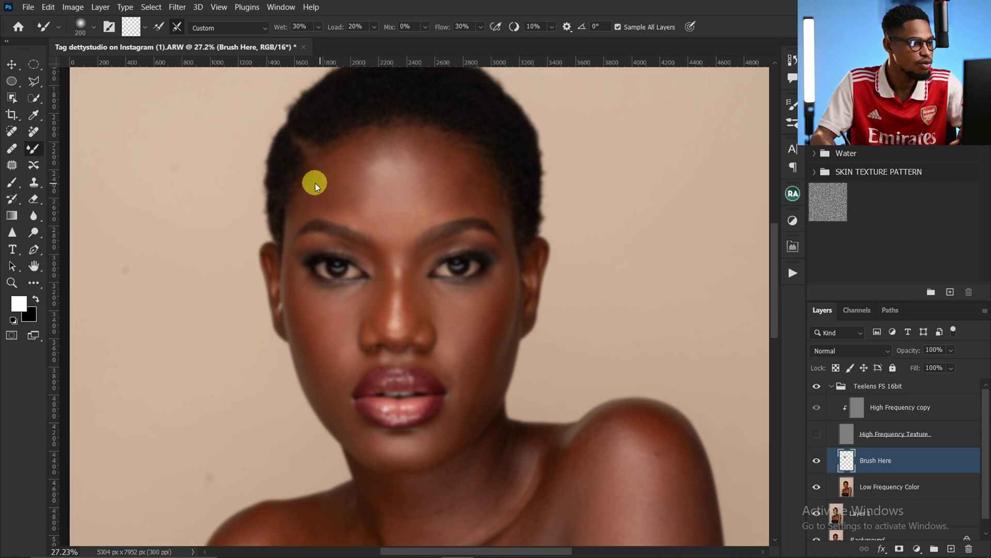
Smooth the remaining forehead tones above the brows and around the highlight with the Mixer Brush at about 175 to 300 px
{"action": "key", "text": "bracketleft"}
{"action": "key", "text": "bracketright"}
{"action": "key", "text": "bracketright"}
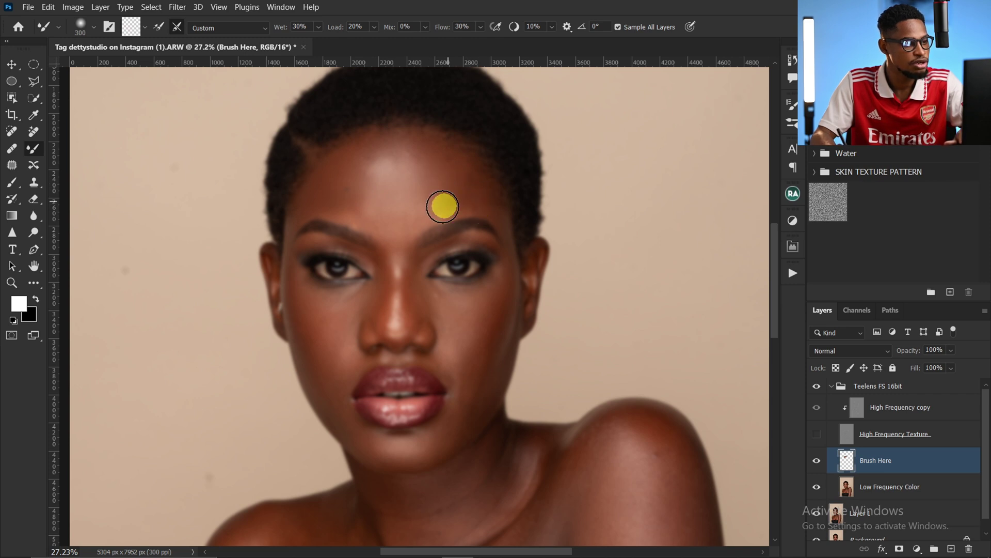
{"action": "key", "text": "bracketleft"}
{"action": "key", "text": "bracketright"}
{"action": "key", "text": "bracketright"}
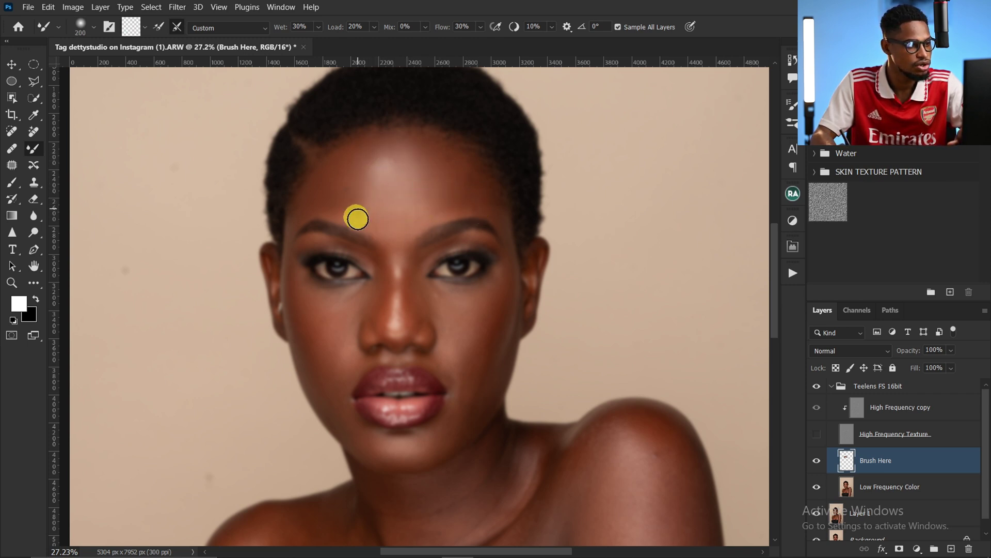
{"action": "key", "text": "bracketleft"}
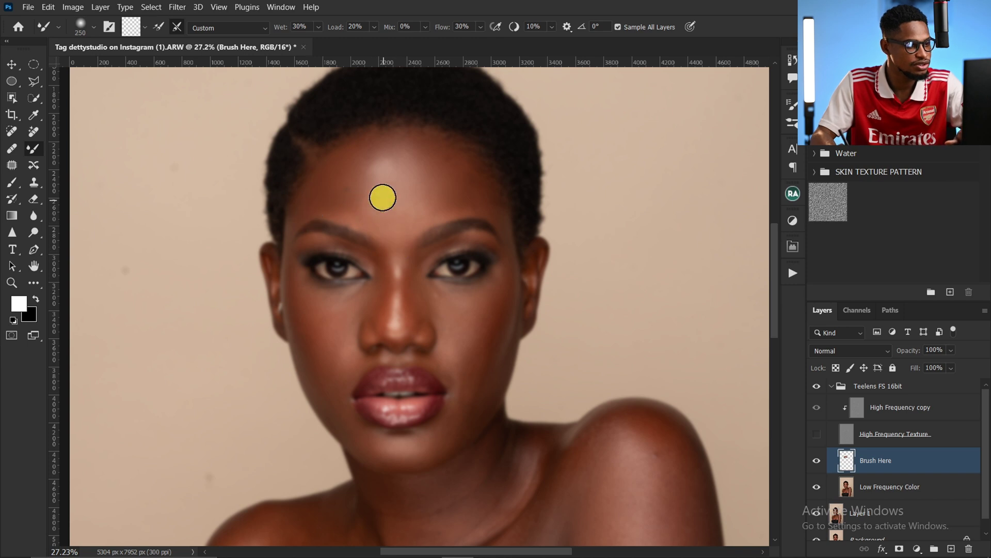
{"action": "key", "text": "bracketleft"}
{"action": "key", "text": "bracketleft"}
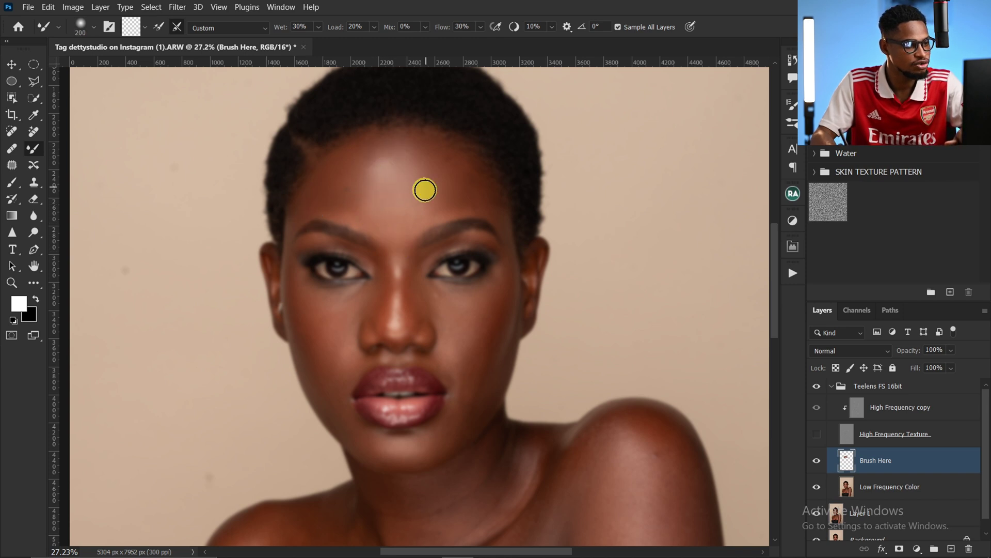
{"action": "key", "text": "bracketleft"}
{"action": "key", "text": "bracketleft"}
{"action": "key", "text": "bracketleft"}
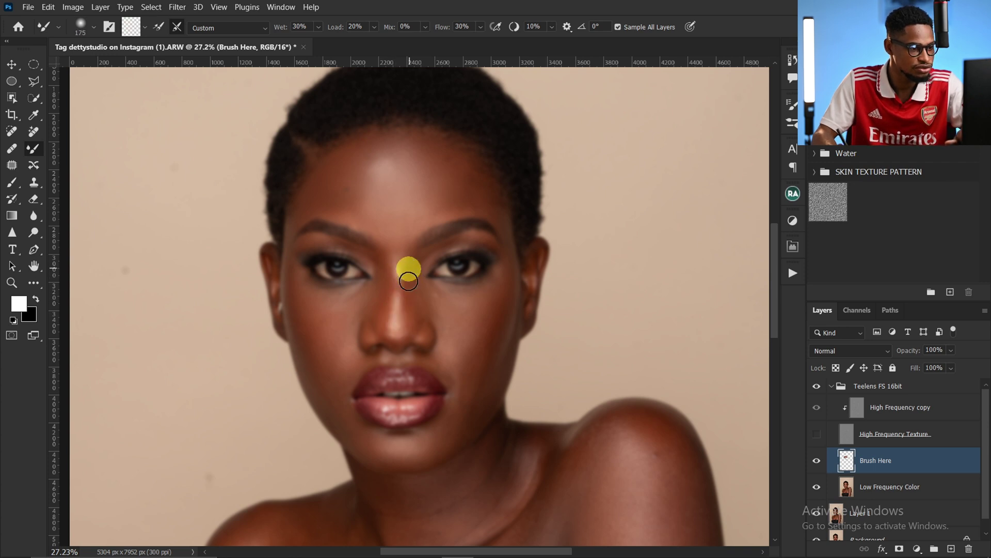
Blend the tones of the nose, cheeks, neck, shoulders and arm with the Mixer Brush, enlarging it from 175 to 400 px
{"action": "left_click_drag", "start_coordinate": [408, 281], "coordinate": [418, 320]}
{"action": "left_click_drag", "start_coordinate": [382, 268], "coordinate": [484, 344]}
{"action": "left_click_drag", "start_coordinate": [325, 309], "coordinate": [299, 301]}
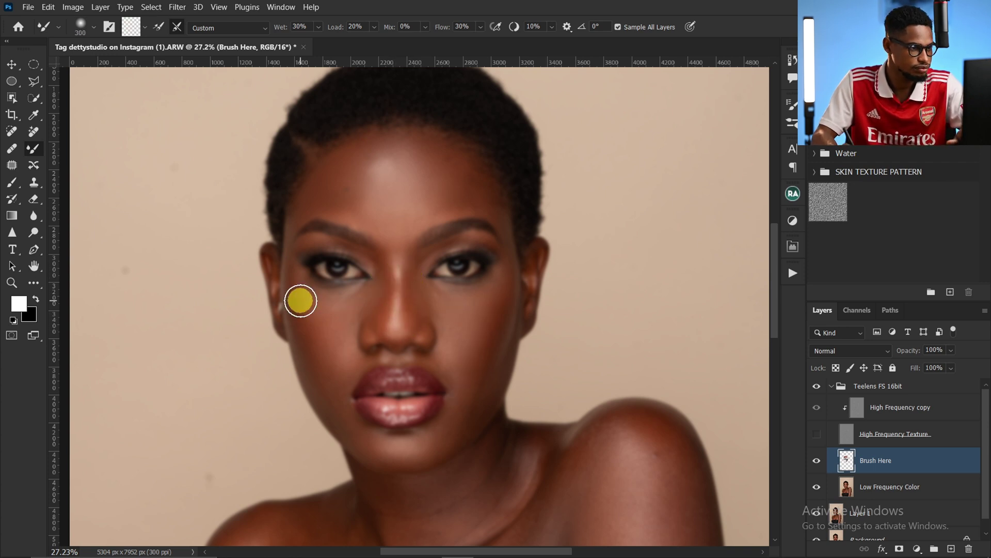
{"action": "scroll", "coordinate": [488, 387], "scroll_direction": "down", "scroll_amount": 2}
{"action": "scroll", "coordinate": [454, 361], "scroll_direction": "up", "scroll_amount": 1}
{"action": "key", "text": "bracketright"}
{"action": "key", "text": "bracketright"}
{"action": "mouse_move", "coordinate": [361, 431]}
{"action": "left_mouse_down"}
{"action": "mouse_move", "coordinate": [380, 323]}
{"action": "mouse_move", "coordinate": [702, 201]}
{"action": "mouse_move", "coordinate": [620, 211]}
{"action": "left_mouse_up"}
{"action": "left_click_drag", "start_coordinate": [551, 288], "coordinate": [564, 200]}
Show the High Frequency Texture layer again over the blended skin
{"action": "left_click", "coordinate": [816, 435]}
{"action": "left_click_drag", "start_coordinate": [543, 243], "coordinate": [478, 442]}
{"action": "left_click_drag", "start_coordinate": [473, 229], "coordinate": [515, 219]}
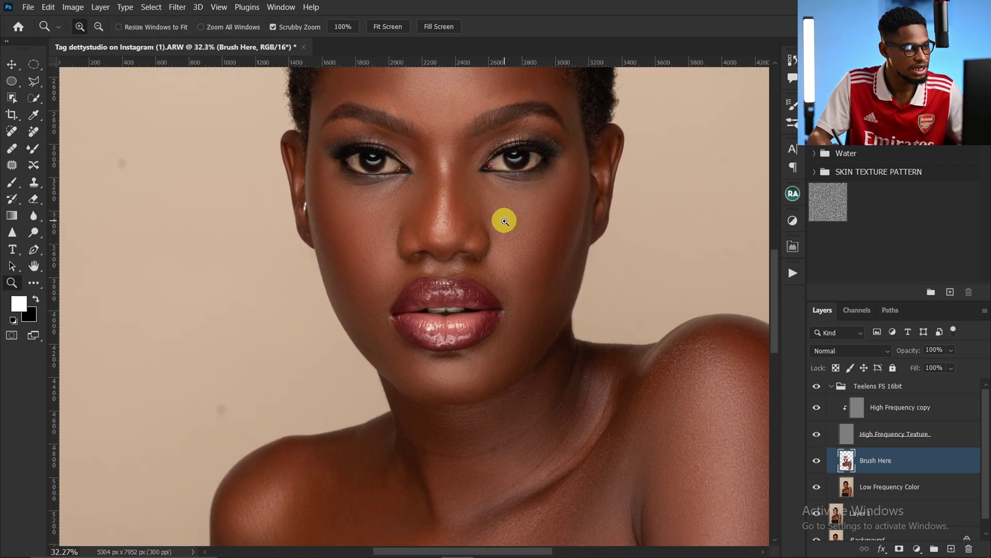
{"action": "left_click_drag", "start_coordinate": [506, 259], "coordinate": [522, 354]}
{"action": "left_click_drag", "start_coordinate": [525, 311], "coordinate": [529, 308]}
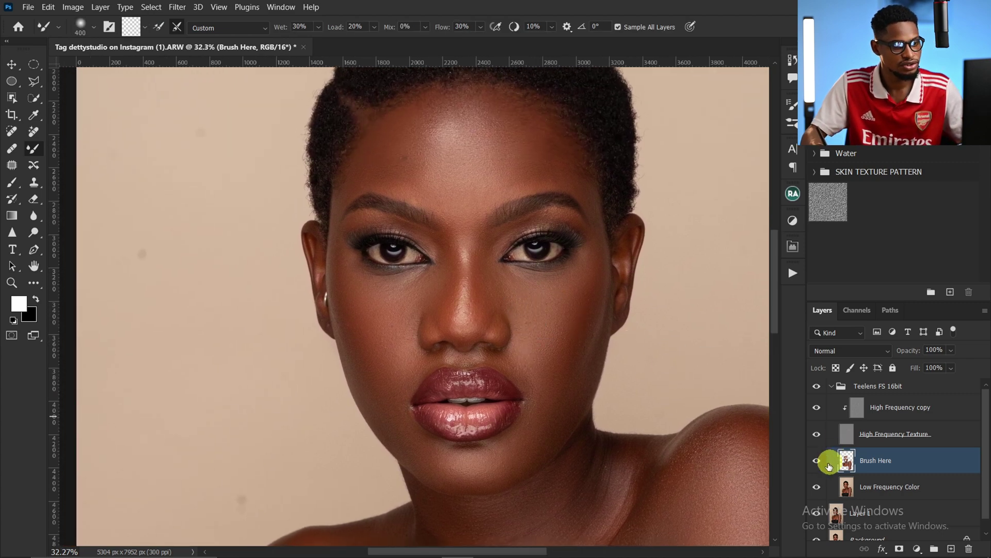
Compare the skin with and without the Mixer Brush blending by toggling the Brush Here layer's visibility
{"action": "left_click", "coordinate": [818, 461]}
{"action": "left_click", "coordinate": [817, 461]}
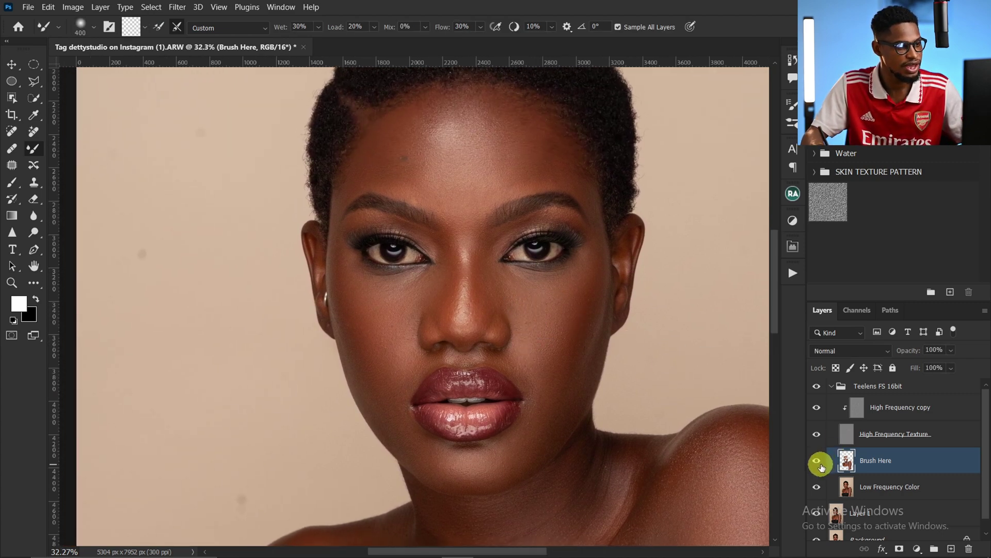
{"action": "left_click", "coordinate": [818, 461]}
{"action": "left_click", "coordinate": [818, 462]}
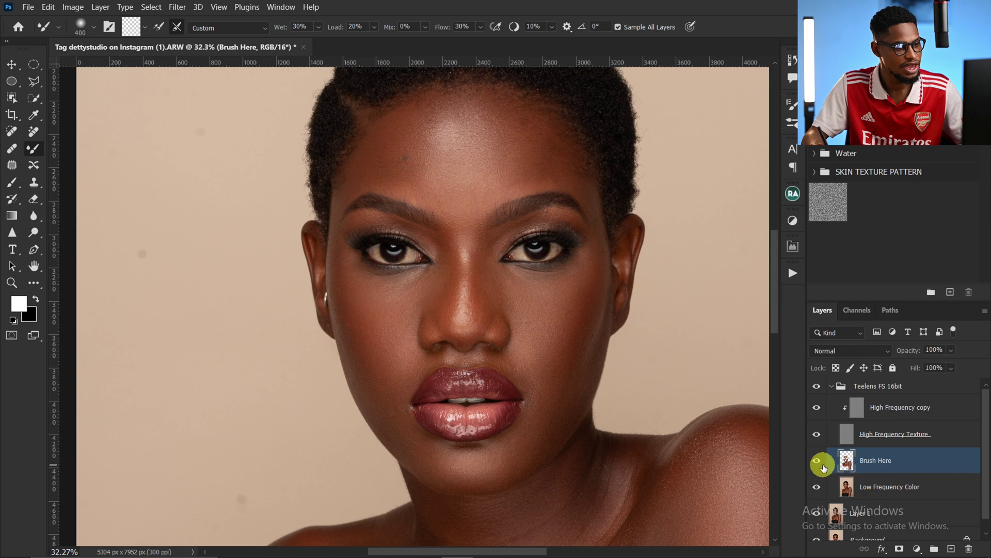
Collapse the Teelens FS 16bit group and stamp all visible layers into a new layer above it
{"action": "key", "text": "z"}
{"action": "mouse_move", "coordinate": [627, 394]}
{"action": "left_mouse_down"}
{"action": "mouse_move", "coordinate": [572, 384]}
{"action": "mouse_move", "coordinate": [525, 292]}
{"action": "left_mouse_up"}
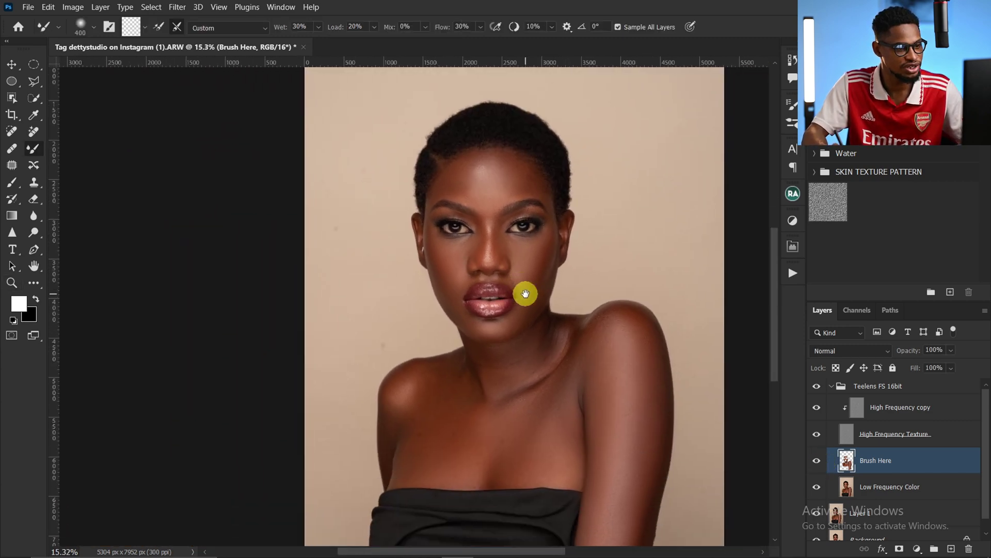
{"action": "key", "text": "z"}
{"action": "left_click_drag", "start_coordinate": [613, 318], "coordinate": [562, 309]}
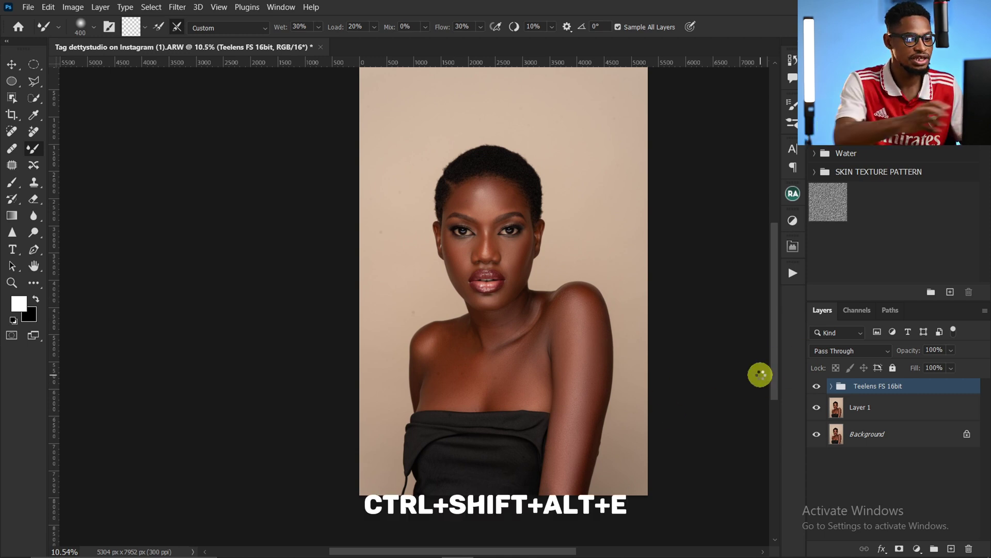
{"action": "key", "text": "ctrl+shift+alt+e"}
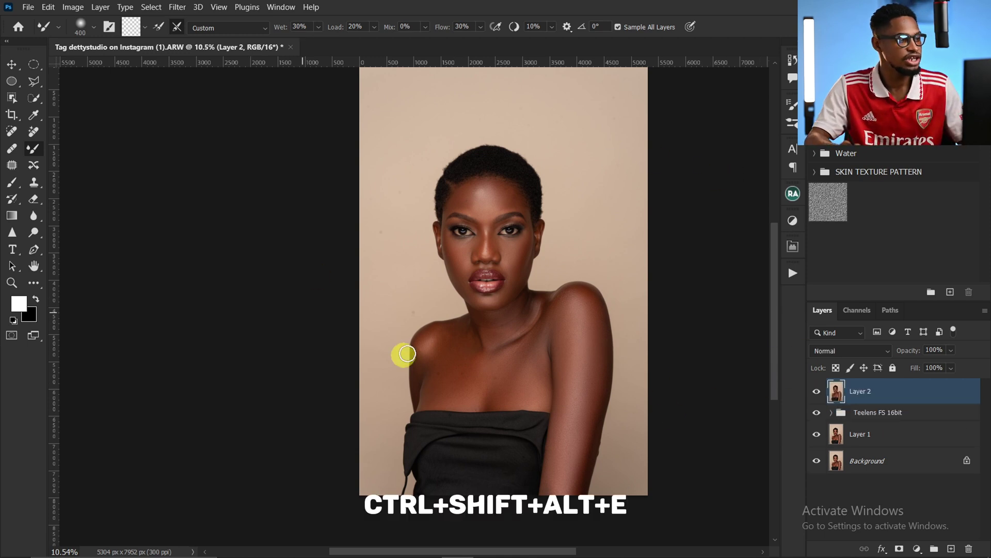
Crop the portrait to a 4 : 5 (8 : 10) ratio, tightening the frame around the head, shoulders and upper chest
{"action": "left_click", "coordinate": [11, 114]}
{"action": "left_click", "coordinate": [107, 27]}
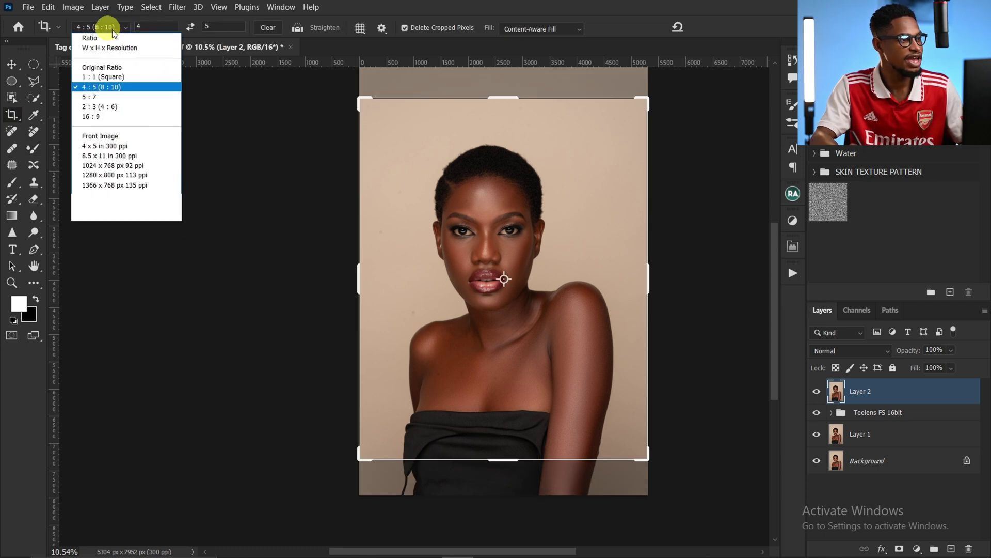
{"action": "left_click", "coordinate": [115, 86]}
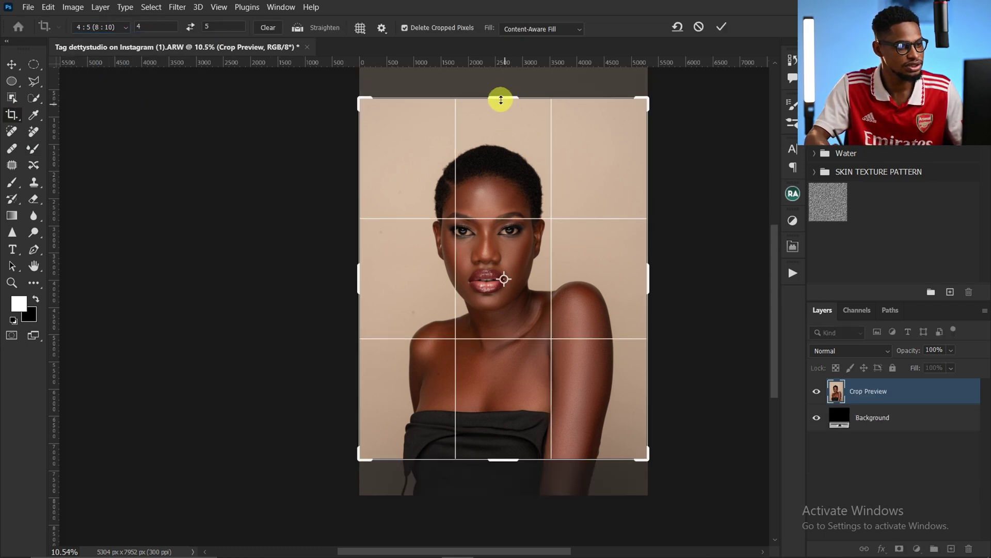
{"action": "left_click_drag", "start_coordinate": [503, 97], "coordinate": [551, 199]}
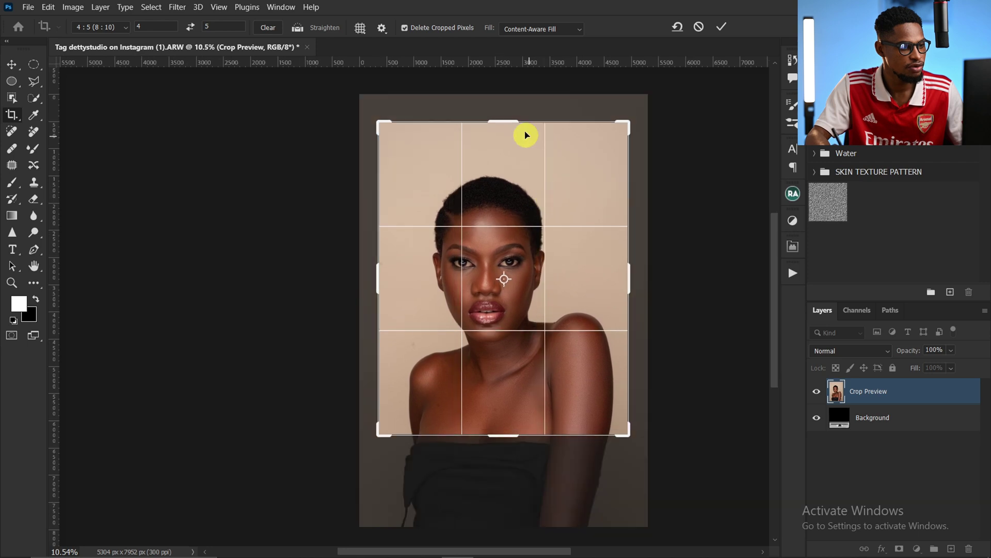
{"action": "left_click_drag", "start_coordinate": [516, 122], "coordinate": [517, 137]}
{"action": "left_click_drag", "start_coordinate": [537, 177], "coordinate": [571, 215]}
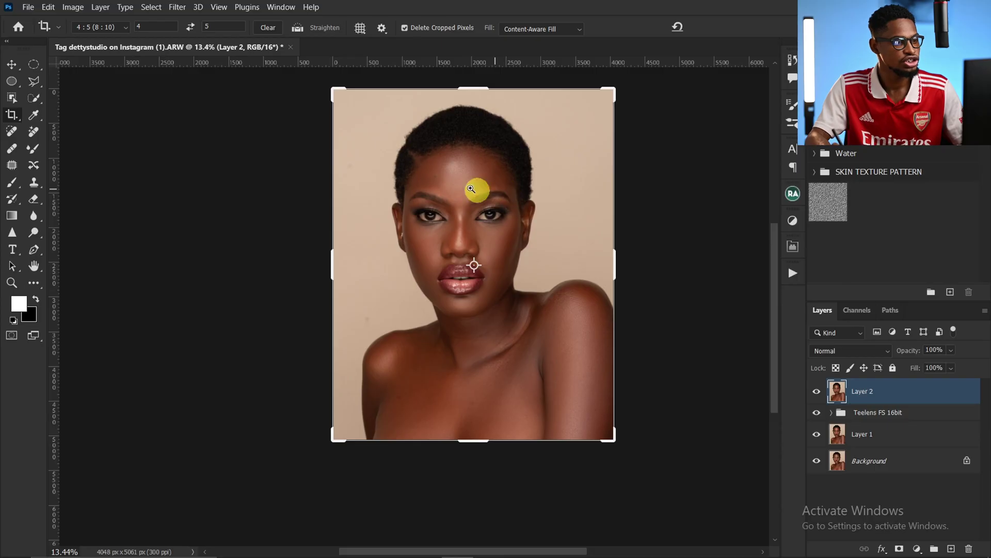
Run the Teelens Dodge and Burn action, expand its new group and select the Dodge layer's mask
{"action": "left_click_drag", "start_coordinate": [476, 186], "coordinate": [512, 175]}
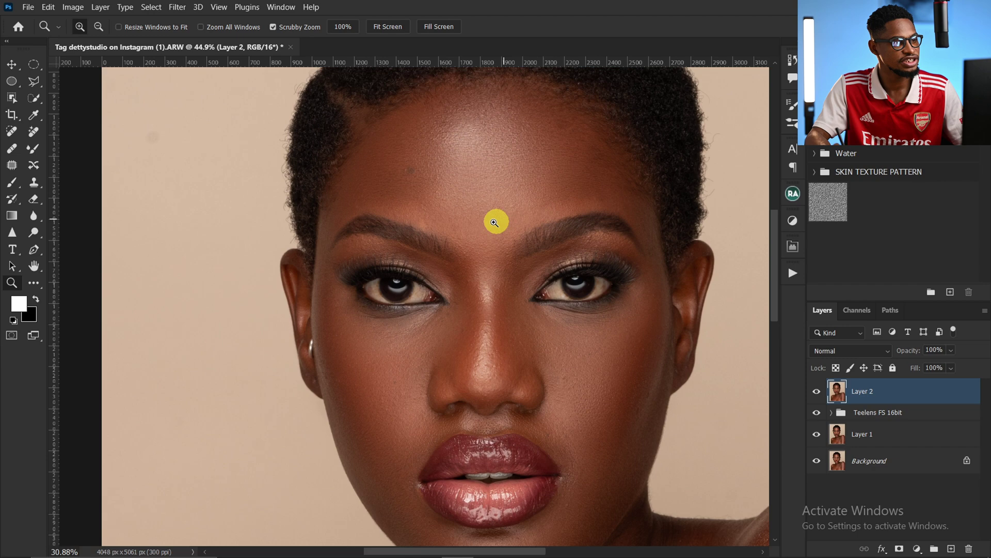
{"action": "key", "text": "ctrl+0"}
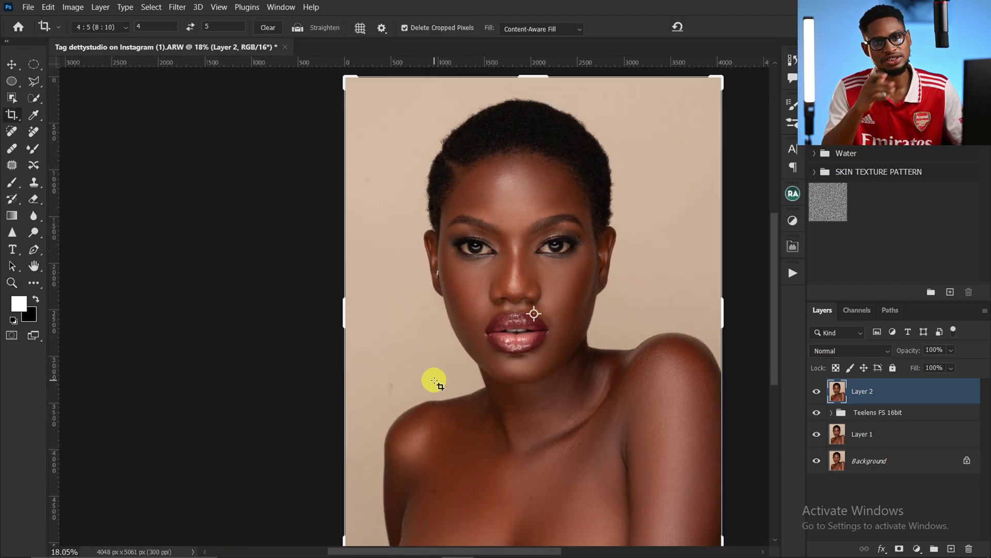
{"action": "left_click_drag", "start_coordinate": [579, 390], "coordinate": [566, 331]}
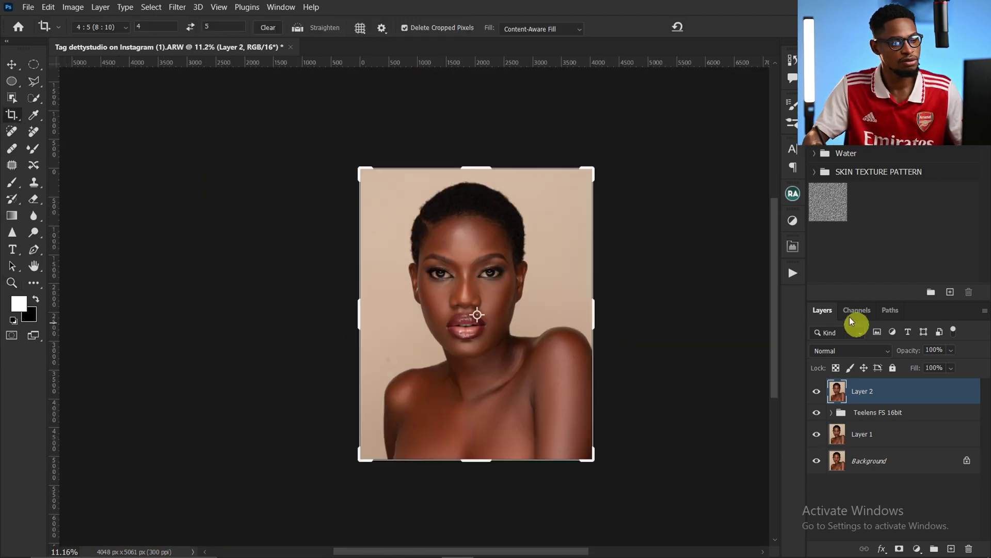
{"action": "left_click", "coordinate": [792, 273]}
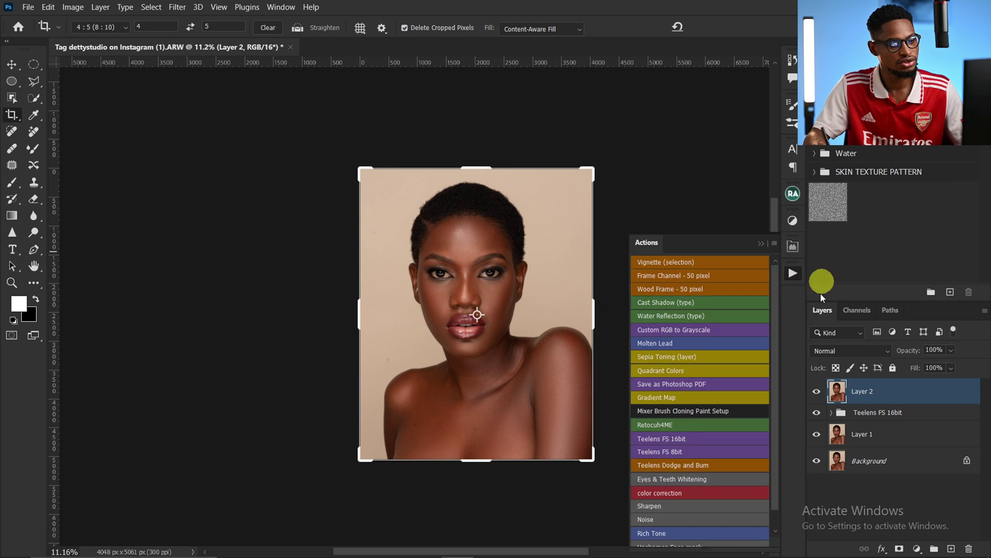
{"action": "left_click", "coordinate": [683, 466]}
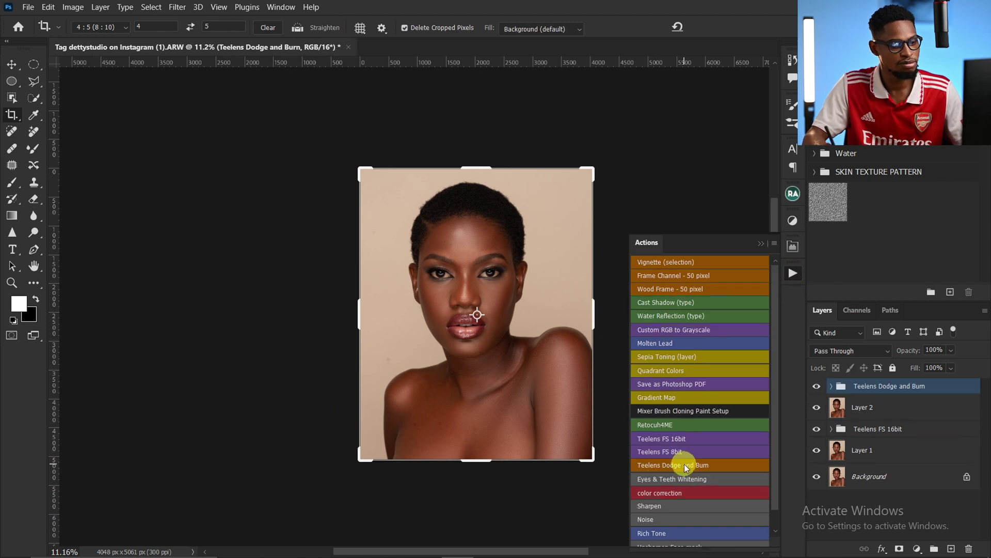
{"action": "left_click", "coordinate": [832, 387]}
{"action": "left_click", "coordinate": [877, 440]}
Paint short white strokes on the Dodge mask across the centre of the forehead and down the nose with a brush of about 35 to 45 px
{"action": "key", "text": "ctrl+space"}
{"action": "left_click_drag", "start_coordinate": [486, 254], "coordinate": [534, 247]}
{"action": "left_click", "coordinate": [12, 182]}
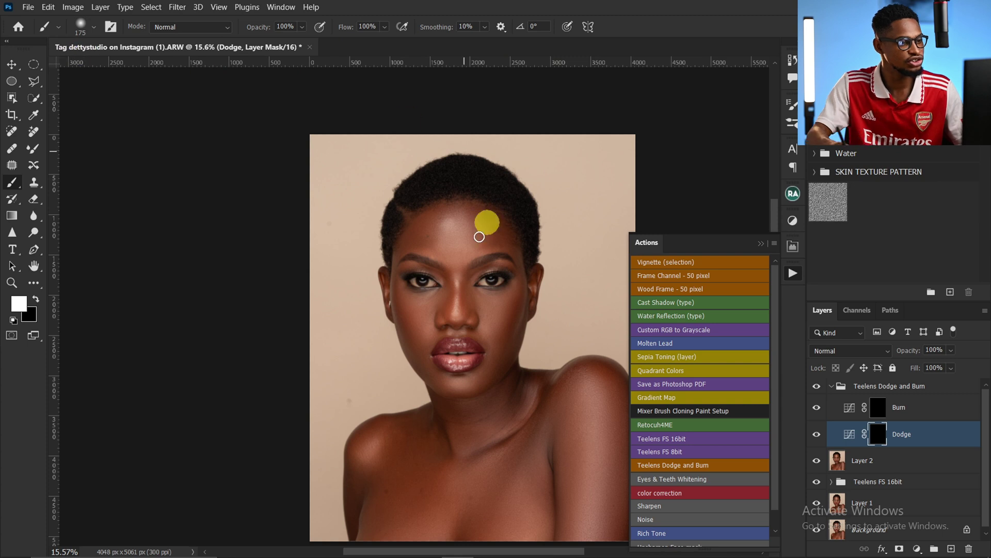
{"action": "key", "text": "z"}
{"action": "left_click", "coordinate": [464, 229]}
{"action": "key", "text": "b"}
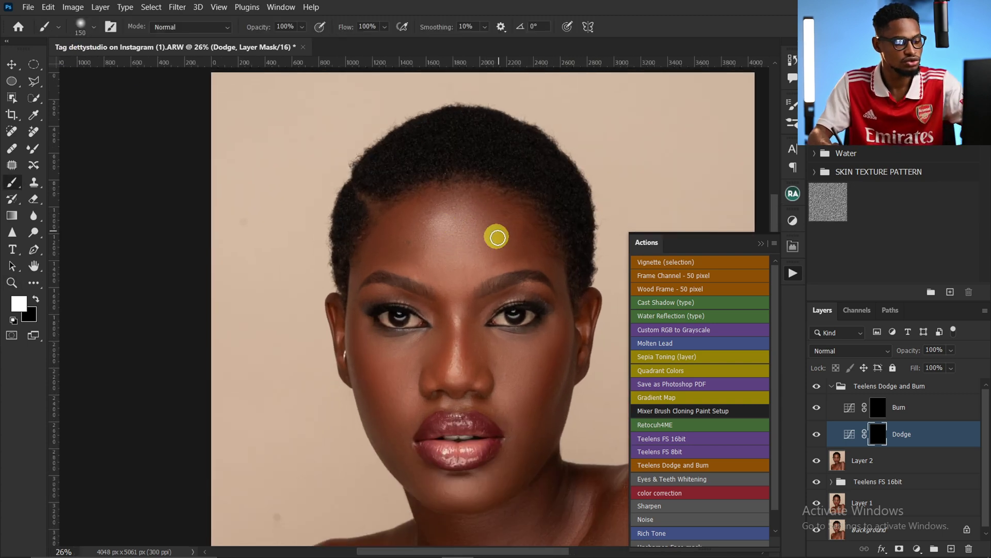
{"action": "key", "text": "bracketleft"}
{"action": "key", "text": "bracketleft"}
{"action": "key", "text": "bracketleft"}
{"action": "key", "text": "bracketleft"}
{"action": "left_click_drag", "start_coordinate": [429, 217], "coordinate": [474, 216]}
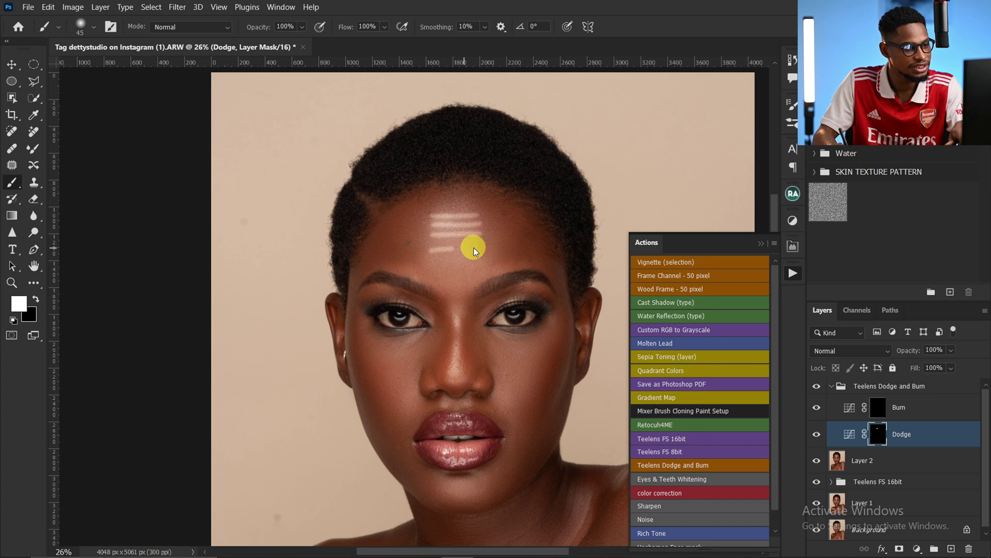
{"action": "left_click_drag", "start_coordinate": [473, 251], "coordinate": [478, 268]}
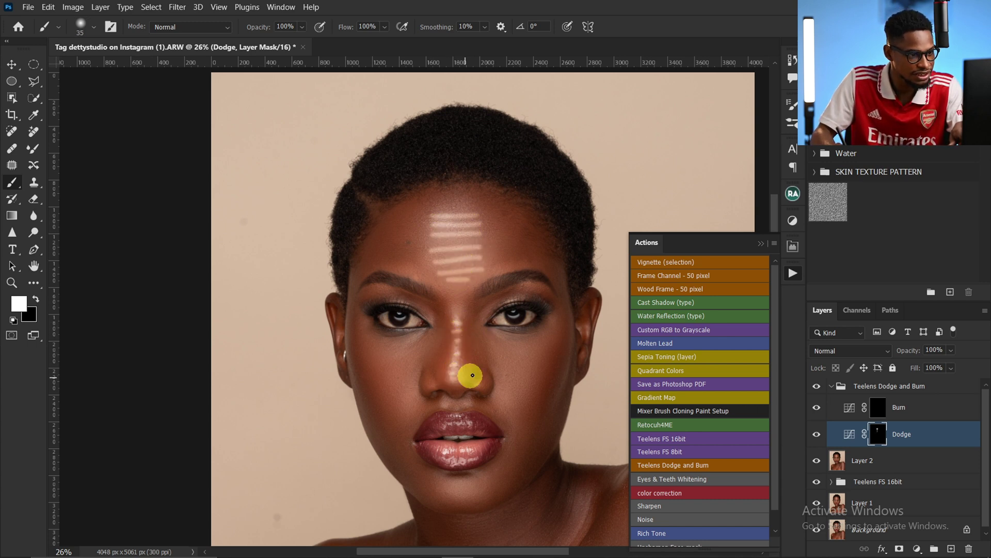
Paint curved highlight strokes on the Dodge mask under both eyes and along the inner cheeks with a brush of about 45 to 60 px
{"action": "key", "text": "bracketright"}
{"action": "mouse_move", "coordinate": [493, 346]}
{"action": "left_mouse_down"}
{"action": "mouse_move", "coordinate": [537, 346]}
{"action": "mouse_move", "coordinate": [534, 357]}
{"action": "left_mouse_up"}
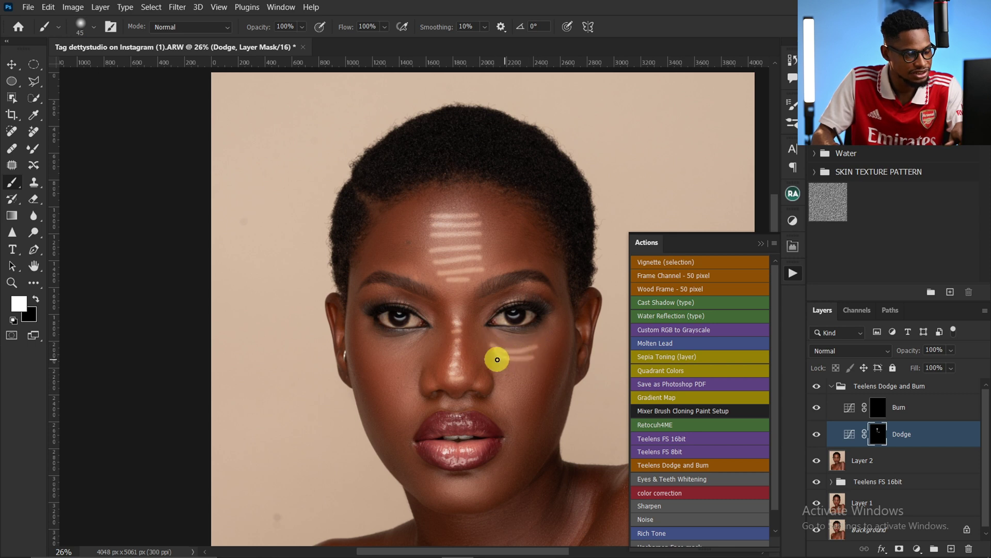
{"action": "left_click_drag", "start_coordinate": [497, 360], "coordinate": [531, 367]}
{"action": "mouse_move", "coordinate": [424, 344]}
{"action": "left_mouse_down"}
{"action": "mouse_move", "coordinate": [402, 355]}
{"action": "mouse_move", "coordinate": [382, 345]}
{"action": "mouse_move", "coordinate": [390, 378]}
{"action": "left_mouse_up"}
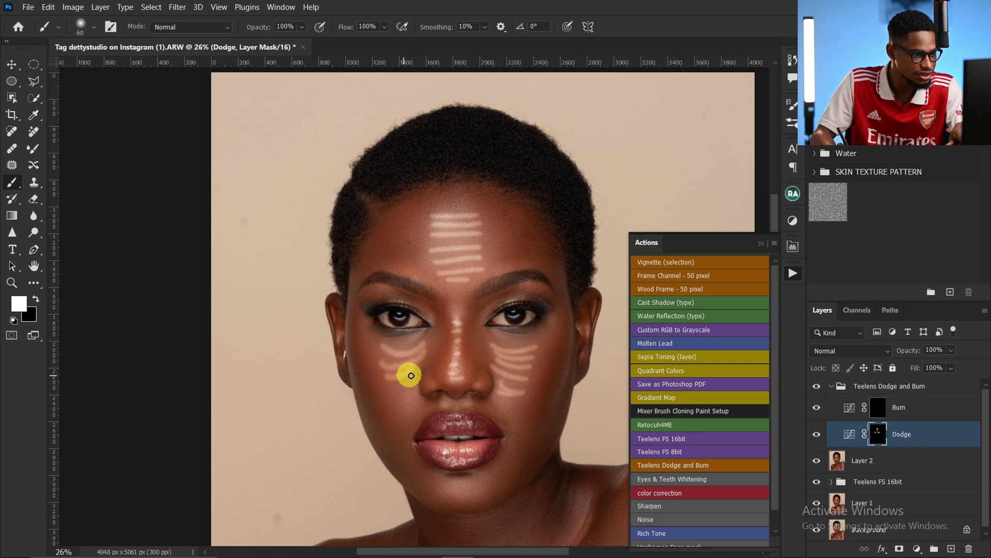
{"action": "key", "text": "bracketleft"}
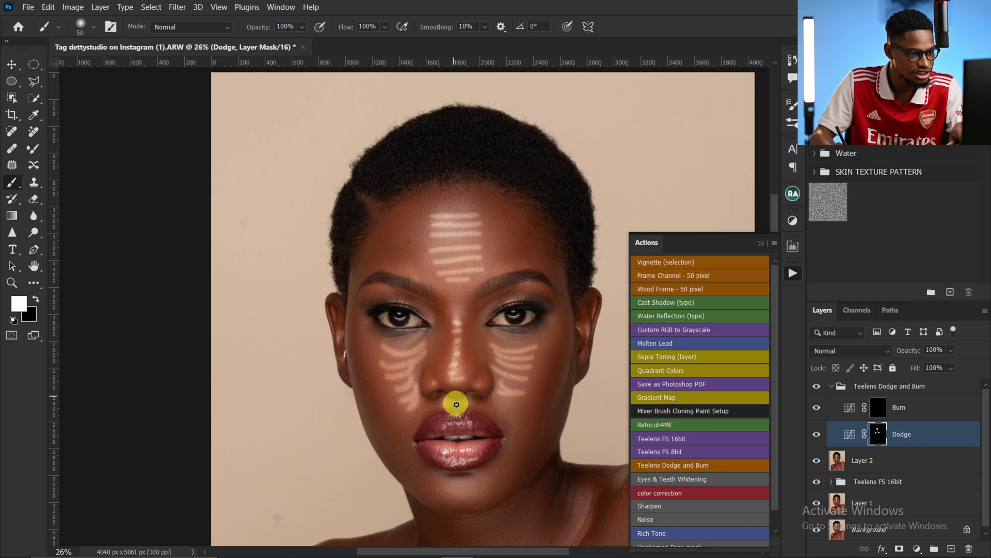
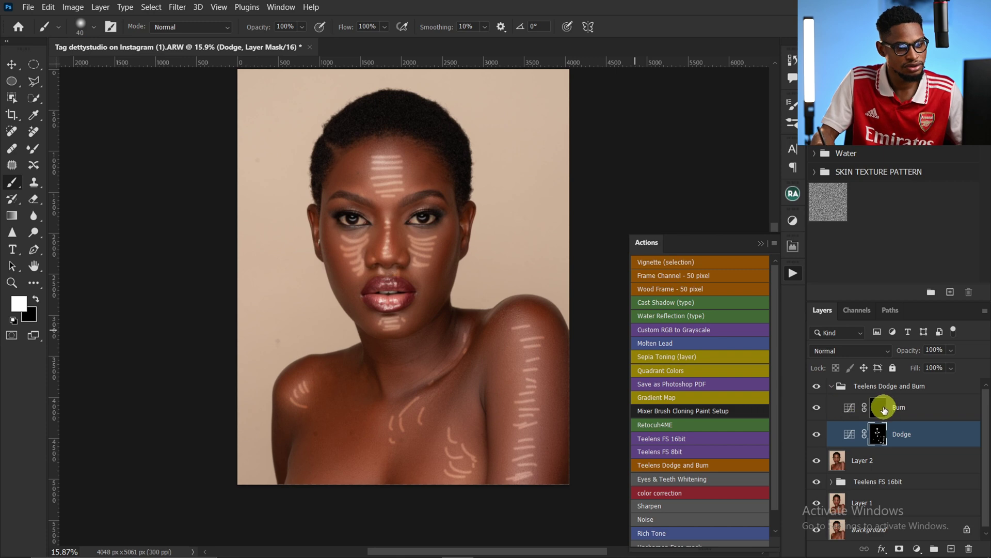
Paint contour strokes on the Burn mask around the forehead's upper edge and sides and along one outer cheek with a 40 px brush
{"action": "left_click", "coordinate": [884, 407]}
{"action": "mouse_move", "coordinate": [418, 166]}
{"action": "left_mouse_down"}
{"action": "mouse_move", "coordinate": [453, 183]}
{"action": "mouse_move", "coordinate": [448, 175]}
{"action": "left_mouse_up"}
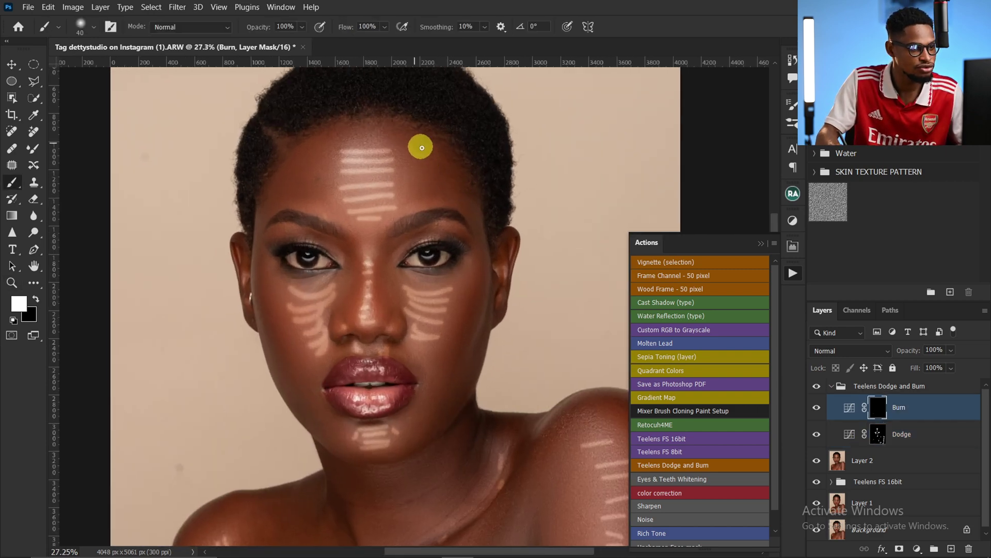
{"action": "left_click_drag", "start_coordinate": [409, 145], "coordinate": [437, 183]}
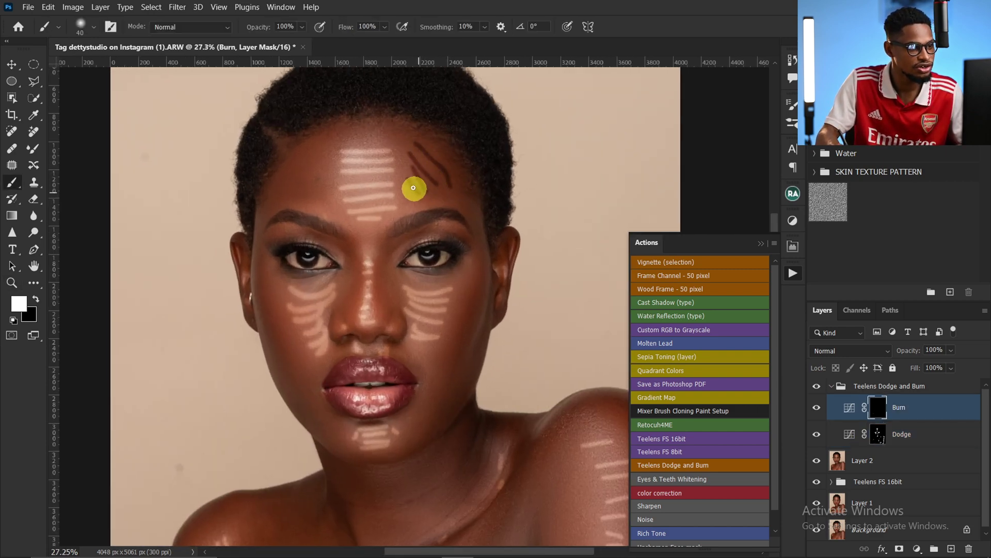
{"action": "mouse_move", "coordinate": [353, 127]}
{"action": "left_mouse_down"}
{"action": "mouse_move", "coordinate": [384, 129]}
{"action": "mouse_move", "coordinate": [383, 138]}
{"action": "mouse_move", "coordinate": [285, 175]}
{"action": "left_mouse_up"}
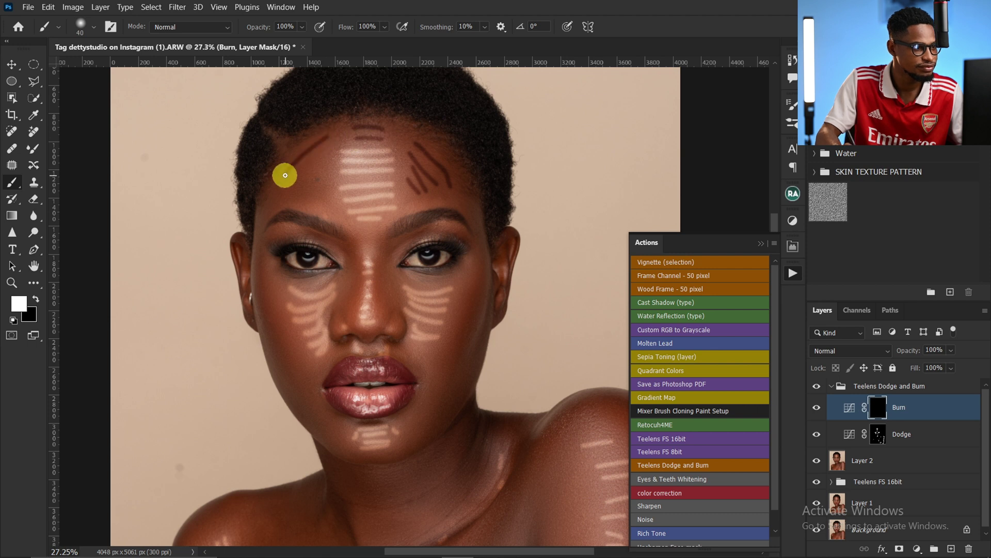
{"action": "left_click_drag", "start_coordinate": [324, 150], "coordinate": [290, 189]}
{"action": "left_click_drag", "start_coordinate": [326, 165], "coordinate": [303, 197]}
{"action": "mouse_move", "coordinate": [329, 178]}
{"action": "left_mouse_down"}
{"action": "mouse_move", "coordinate": [309, 205]}
{"action": "mouse_move", "coordinate": [285, 187]}
{"action": "mouse_move", "coordinate": [274, 217]}
{"action": "left_mouse_up"}
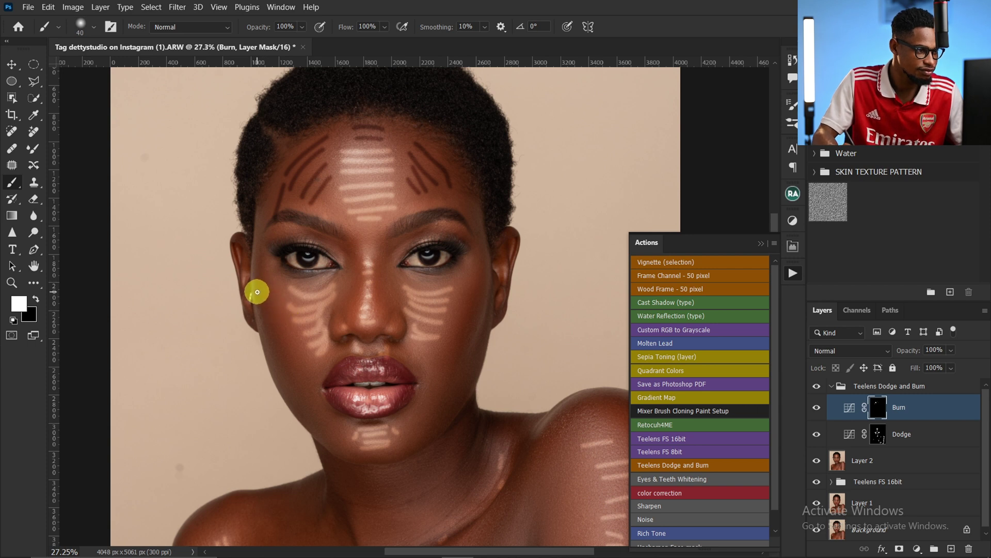
{"action": "left_click_drag", "start_coordinate": [285, 308], "coordinate": [265, 310]}
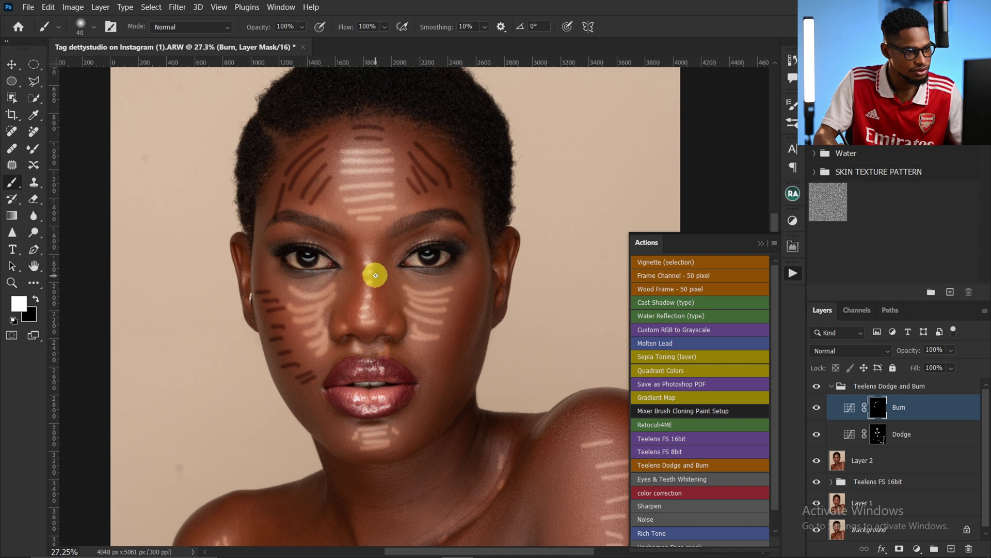
Paint contour strokes on the Burn mask along the nose, the other outer cheek and down the arm's outer edge with a 40 px brush
{"action": "mouse_move", "coordinate": [376, 269]}
{"action": "left_mouse_down"}
{"action": "mouse_move", "coordinate": [379, 298]}
{"action": "mouse_move", "coordinate": [359, 274]}
{"action": "mouse_move", "coordinate": [360, 309]}
{"action": "left_mouse_up"}
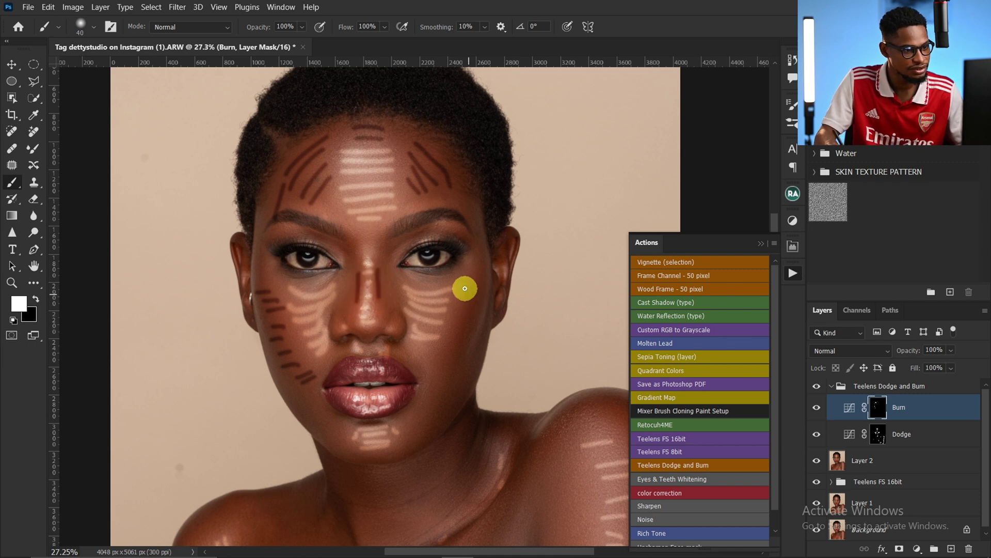
{"action": "mouse_move", "coordinate": [468, 279]}
{"action": "left_mouse_down"}
{"action": "mouse_move", "coordinate": [493, 287]}
{"action": "mouse_move", "coordinate": [475, 308]}
{"action": "left_mouse_up"}
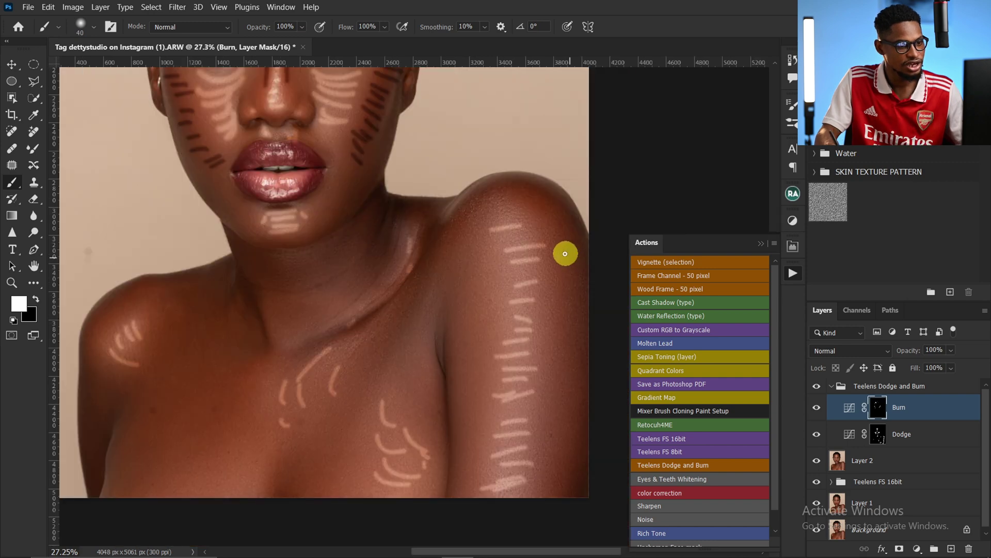
{"action": "left_click_drag", "start_coordinate": [562, 254], "coordinate": [586, 254]}
{"action": "mouse_move", "coordinate": [554, 274]}
{"action": "left_mouse_down"}
{"action": "mouse_move", "coordinate": [581, 277]}
{"action": "mouse_move", "coordinate": [588, 306]}
{"action": "left_mouse_up"}
{"action": "mouse_move", "coordinate": [564, 326]}
{"action": "left_mouse_down"}
{"action": "mouse_move", "coordinate": [588, 329]}
{"action": "mouse_move", "coordinate": [586, 362]}
{"action": "left_mouse_up"}
{"action": "mouse_move", "coordinate": [553, 382]}
{"action": "left_mouse_down"}
{"action": "mouse_move", "coordinate": [585, 380]}
{"action": "mouse_move", "coordinate": [586, 400]}
{"action": "left_mouse_up"}
{"action": "mouse_move", "coordinate": [557, 421]}
{"action": "left_mouse_down"}
{"action": "mouse_move", "coordinate": [588, 419]}
{"action": "mouse_move", "coordinate": [586, 434]}
{"action": "left_mouse_up"}
{"action": "left_click_drag", "start_coordinate": [552, 449], "coordinate": [586, 447]}
{"action": "key", "text": "ctrl+0"}
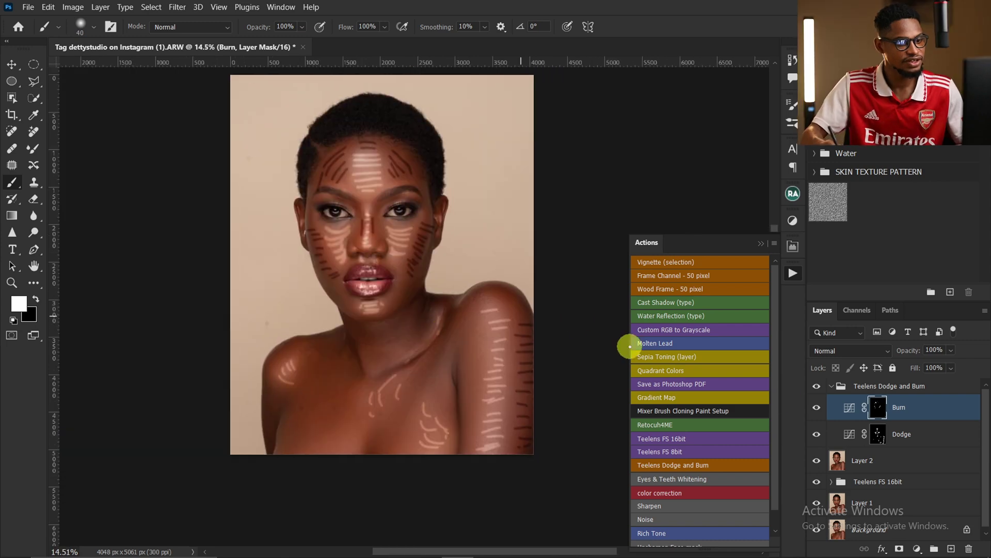
Select the Dodge layer's mask and set its feather to about 44.4 px to blend the highlight strokes
{"action": "left_click", "coordinate": [880, 436]}
{"action": "left_click", "coordinate": [793, 246]}
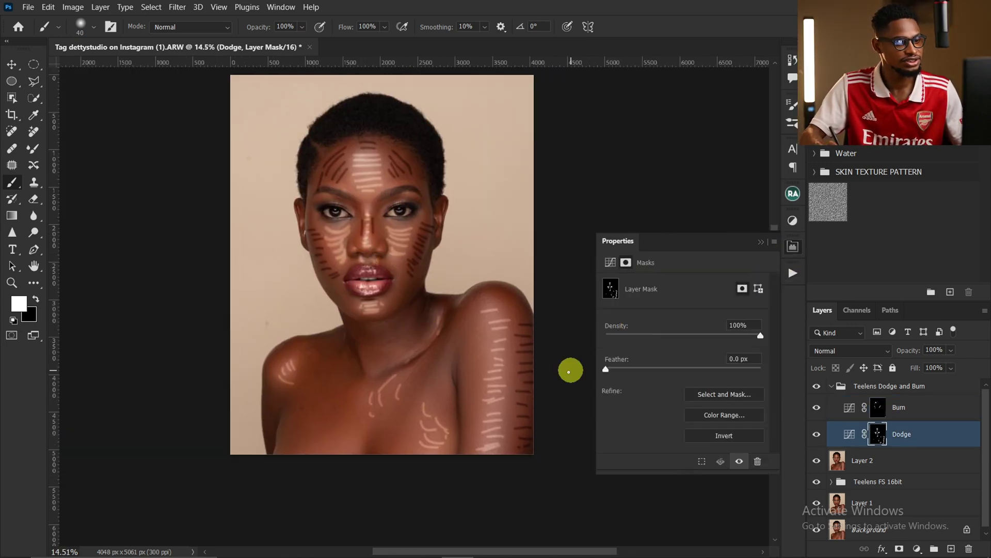
{"action": "left_click", "coordinate": [275, 10]}
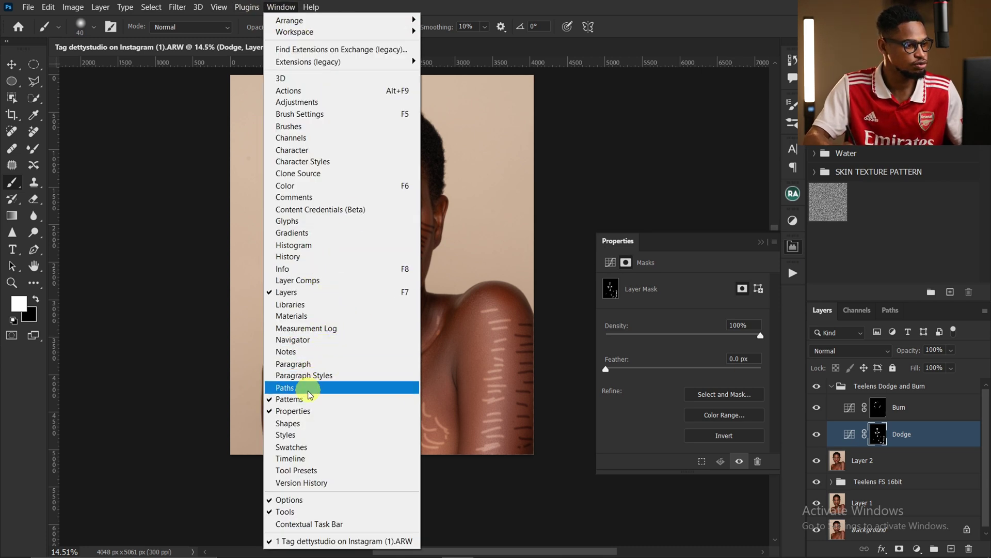
{"action": "left_click", "coordinate": [306, 412]}
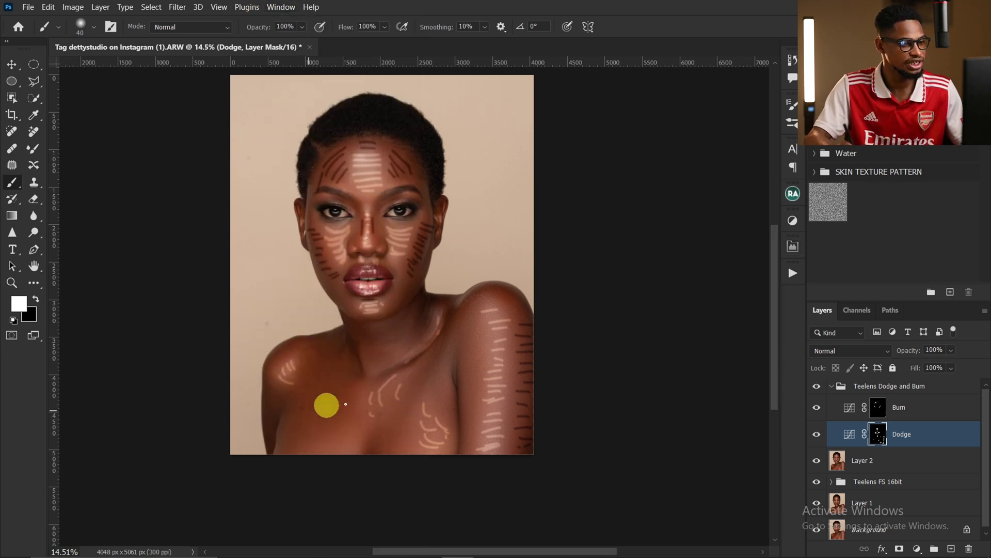
{"action": "left_click", "coordinate": [277, 7]}
{"action": "left_click", "coordinate": [318, 413]}
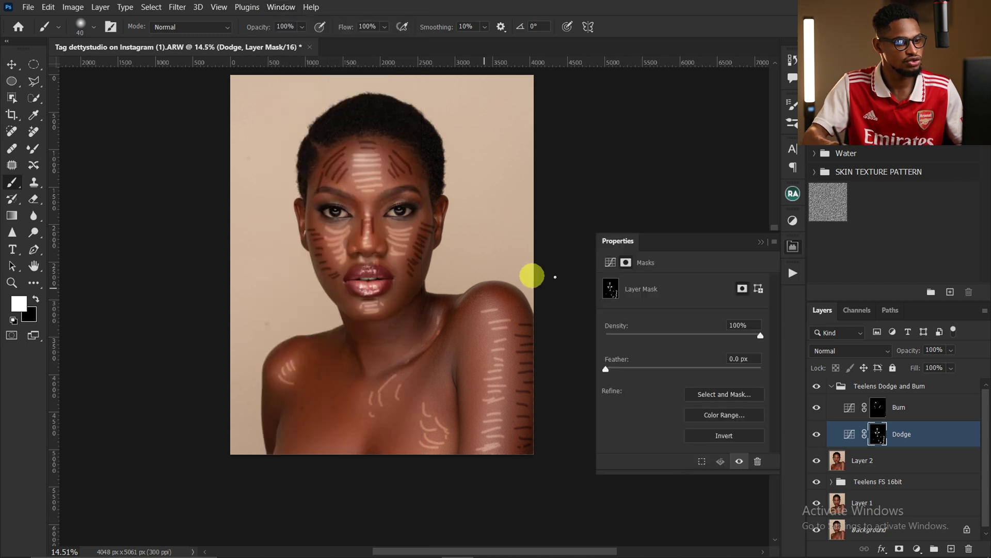
{"action": "left_click_drag", "start_coordinate": [606, 370], "coordinate": [686, 370]}
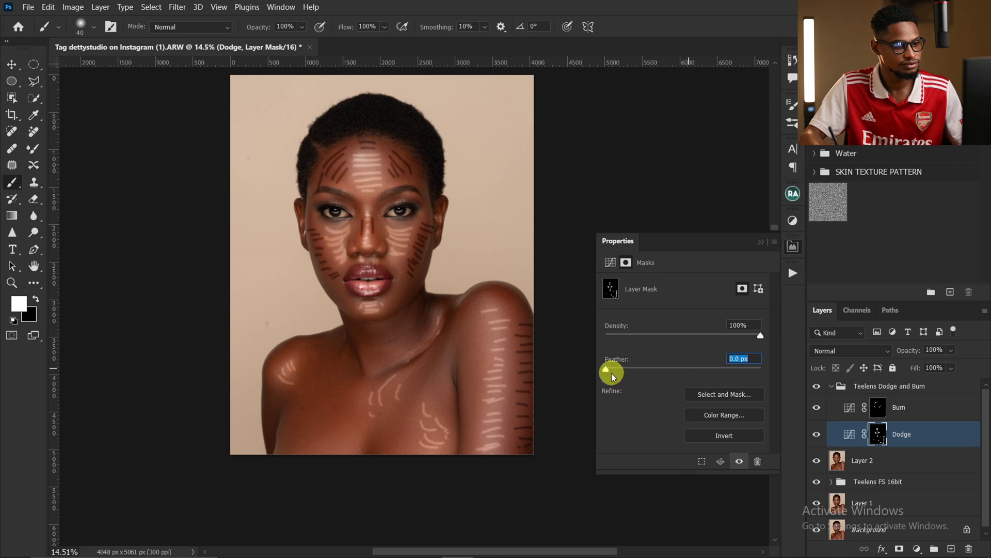
{"action": "left_click_drag", "start_coordinate": [606, 370], "coordinate": [687, 374]}
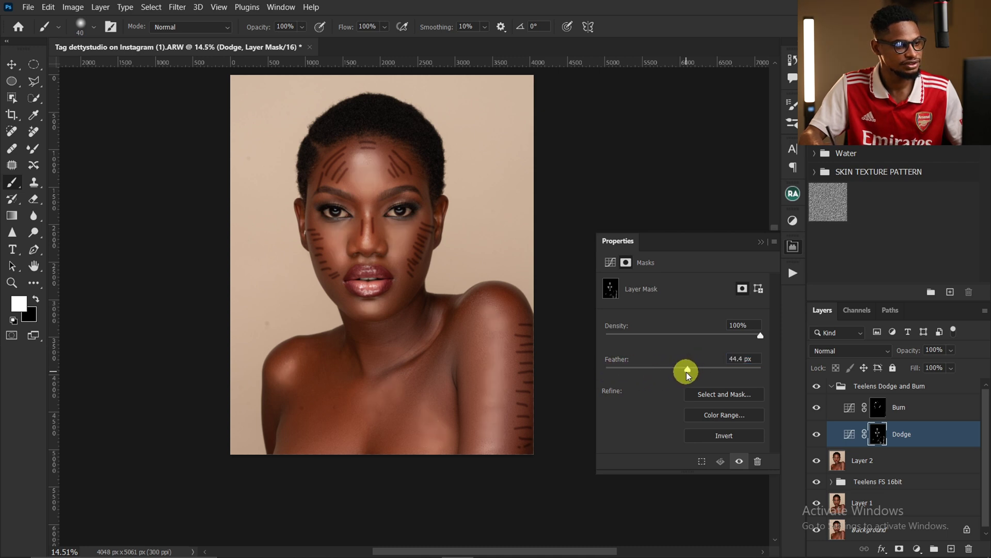
Select the Burn layer's mask and set its feather to about 70.8 px to blend the contour strokes
{"action": "left_click", "coordinate": [891, 410]}
{"action": "left_click", "coordinate": [881, 404]}
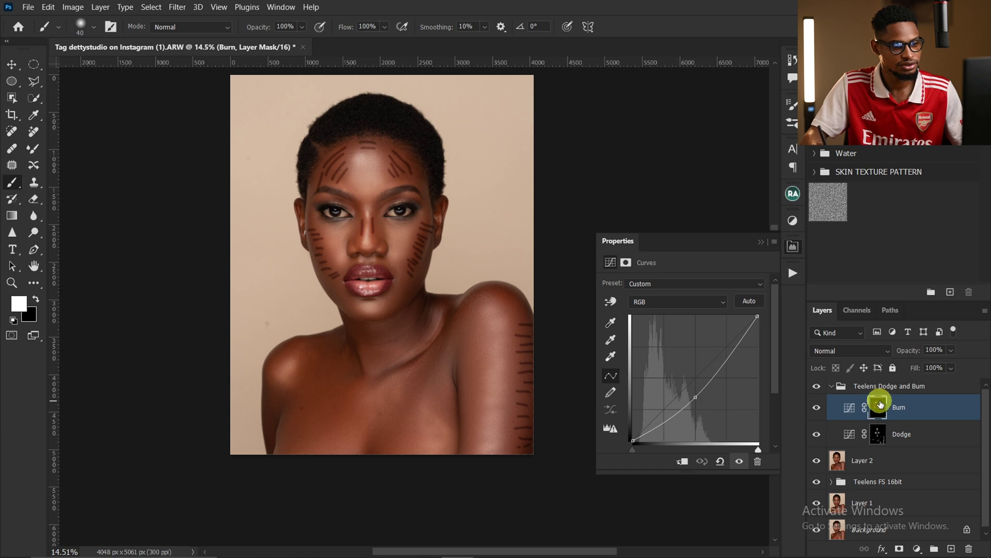
{"action": "left_click", "coordinate": [881, 405]}
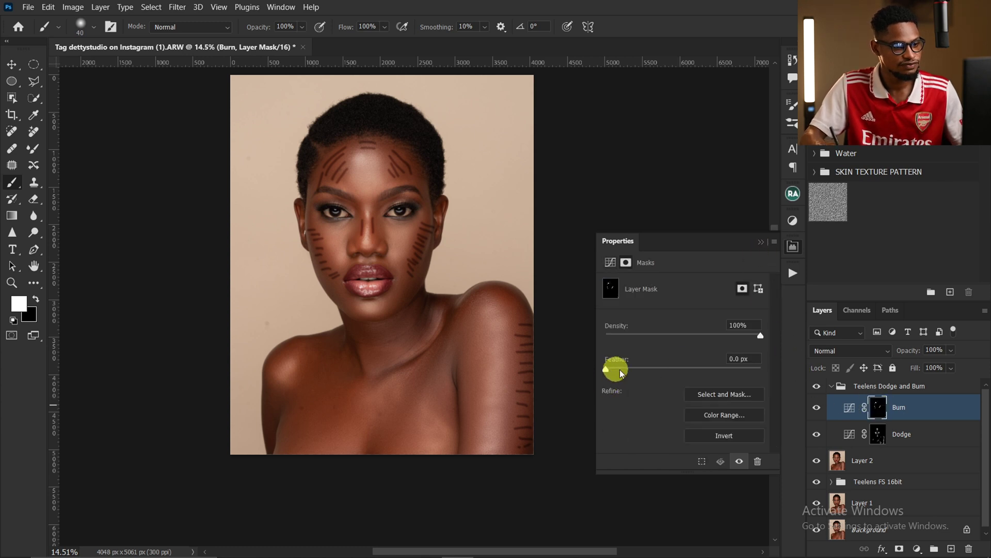
{"action": "left_click_drag", "start_coordinate": [606, 370], "coordinate": [682, 370]}
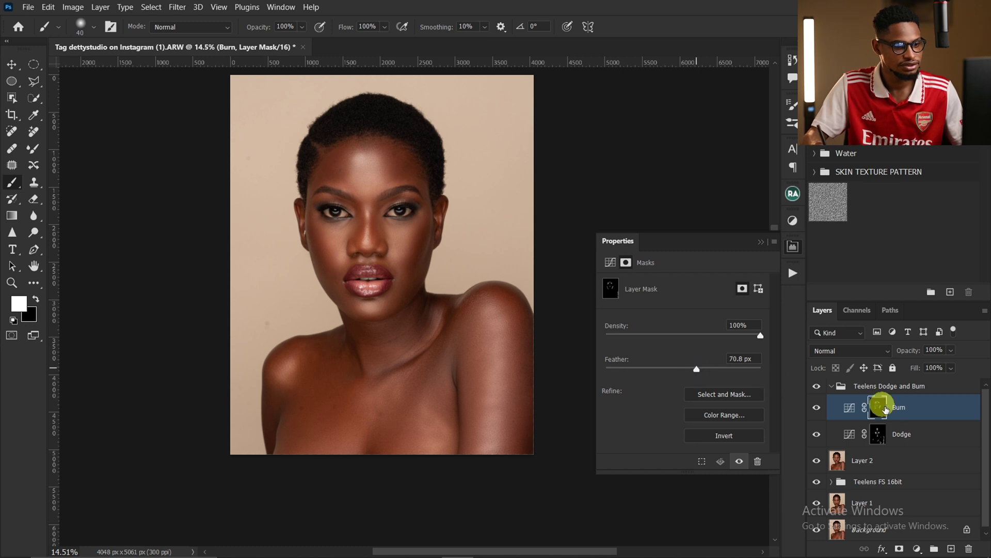
Raise the mask feather to about 96.3 px on the Dodge layer and 100.9 px on the Burn layer
{"action": "left_click", "coordinate": [878, 433]}
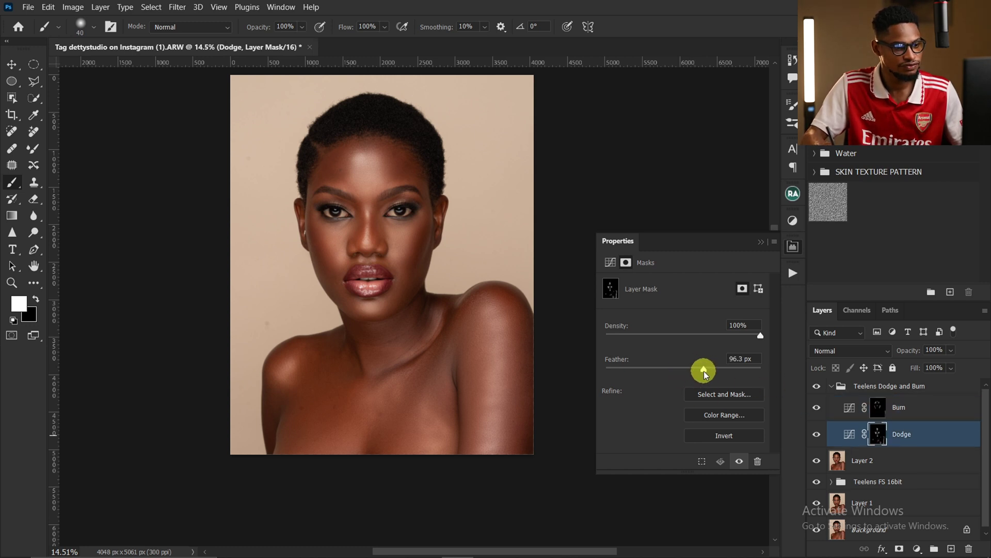
{"action": "left_click", "coordinate": [878, 407]}
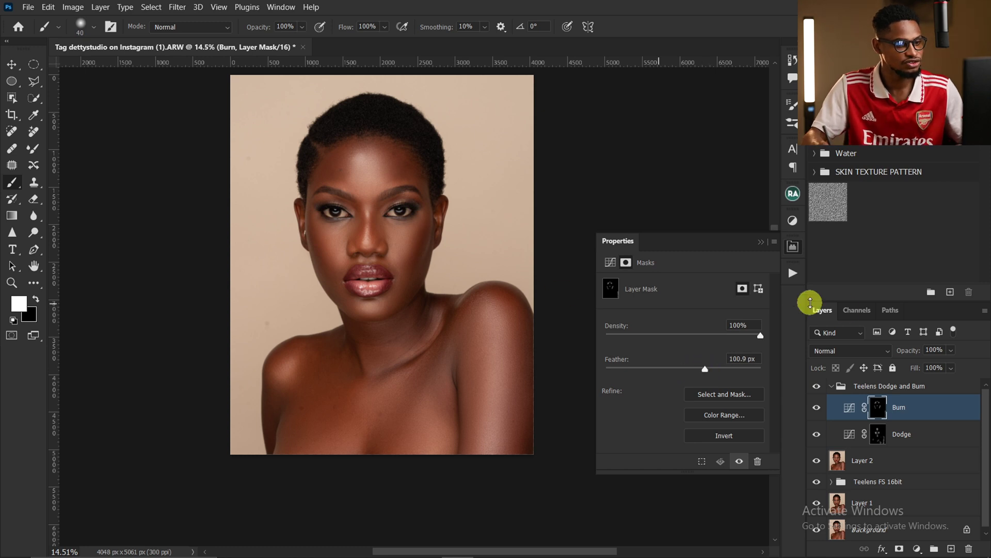
Select the Teelens Dodge and Burn group and toggle its visibility to compare the portrait with and without contouring
{"action": "left_click", "coordinate": [838, 386]}
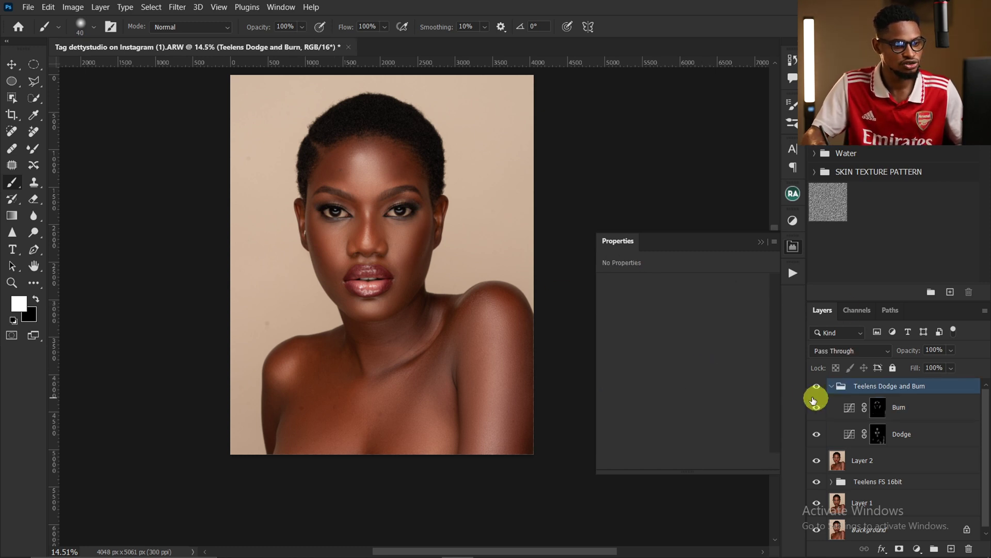
{"action": "left_click", "coordinate": [760, 241]}
{"action": "left_click", "coordinate": [818, 390]}
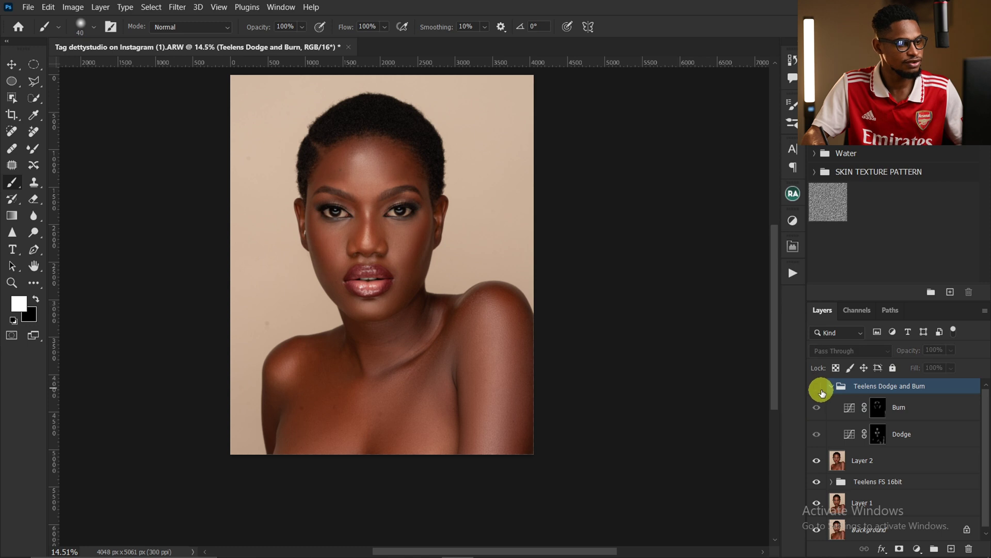
{"action": "left_click", "coordinate": [820, 392]}
{"action": "left_click", "coordinate": [821, 395]}
{"action": "left_click", "coordinate": [821, 398]}
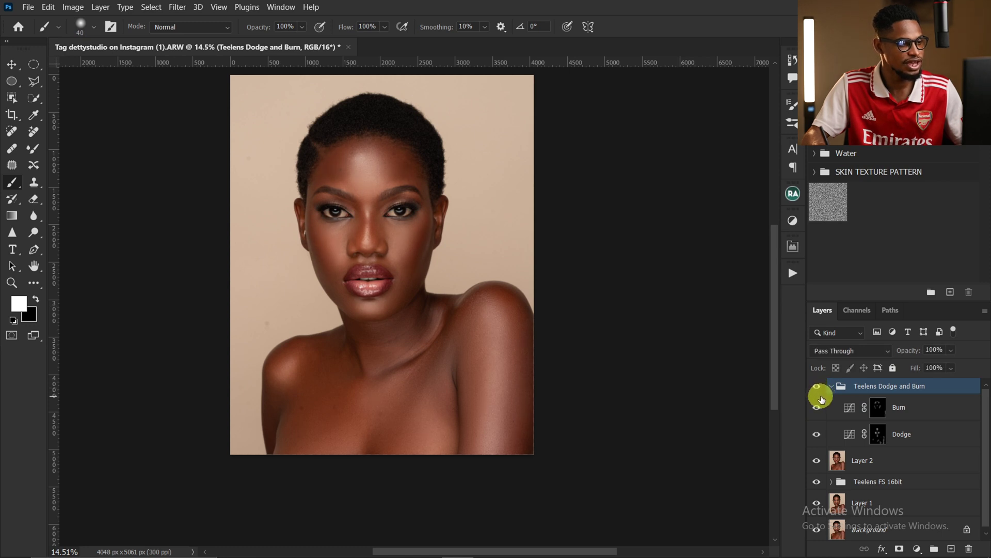
Lower the Teelens Dodge and Burn group's opacity to 59% and collapse the group
{"action": "key", "text": "z"}
{"action": "left_click_drag", "start_coordinate": [375, 228], "coordinate": [484, 231]}
{"action": "key", "text": "b"}
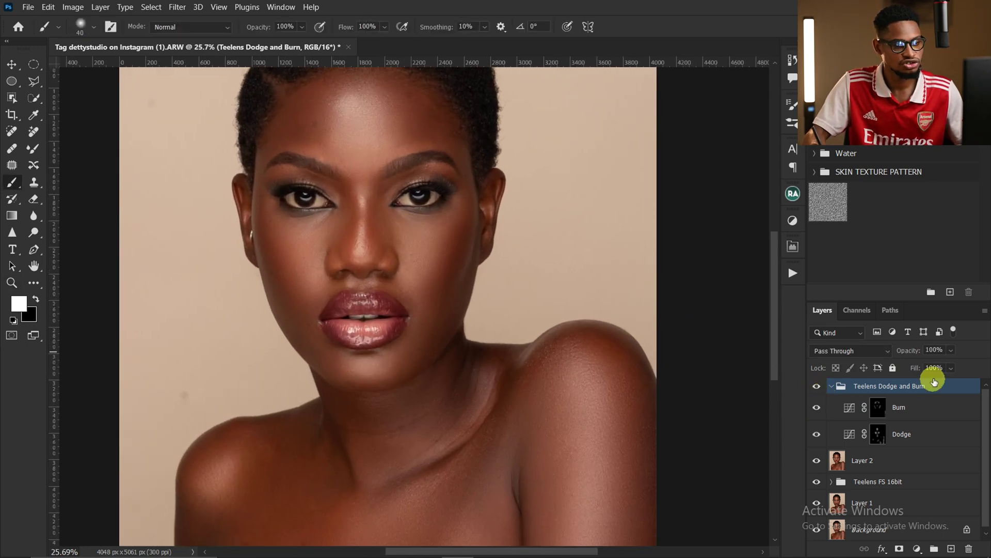
{"action": "left_click", "coordinate": [950, 350]}
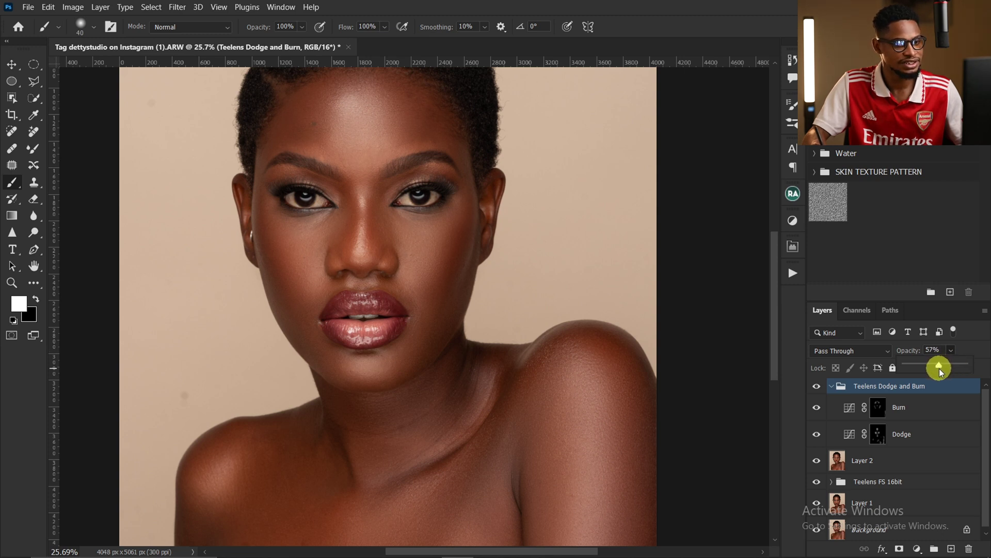
{"action": "left_click", "coordinate": [832, 386]}
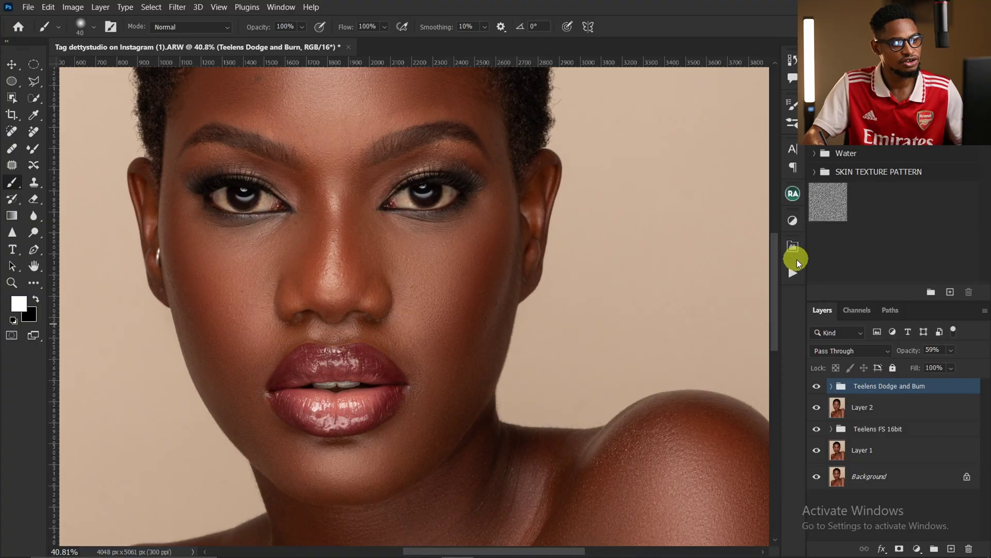
Run the Eyes & Teeth Whitening action and paint white on its mask over one eye's white, reducing the brush from 40 to 25 px
{"action": "left_click", "coordinate": [793, 270]}
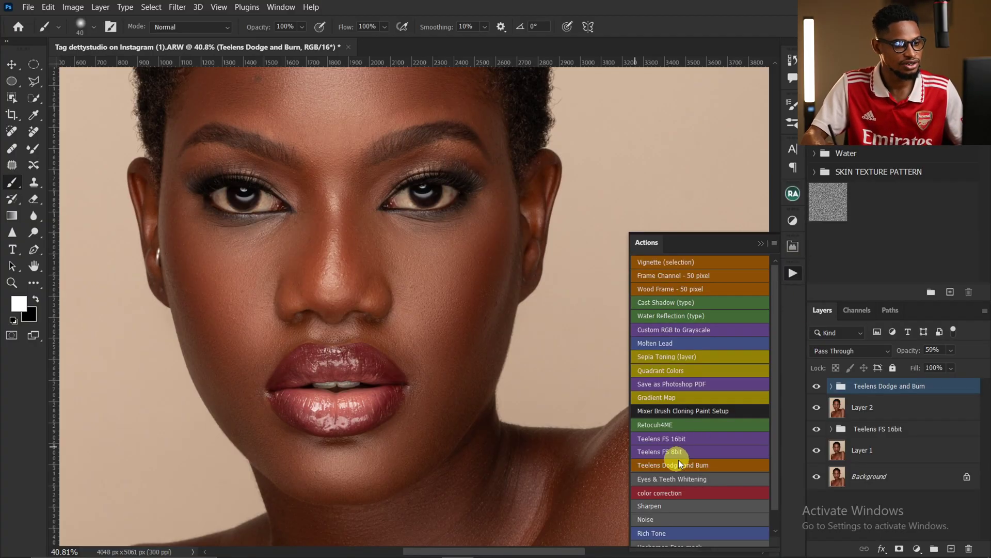
{"action": "left_click", "coordinate": [653, 476]}
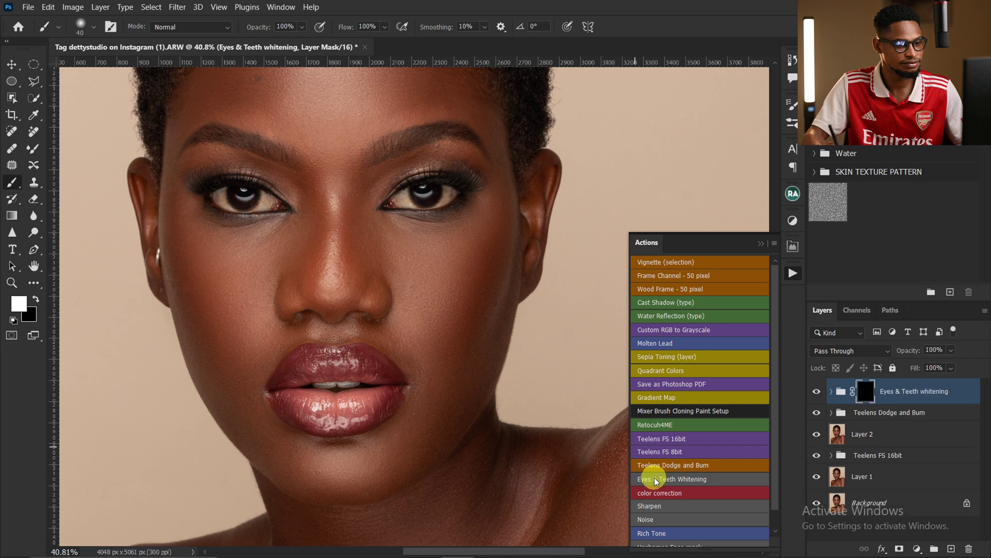
{"action": "key", "text": "z"}
{"action": "mouse_move", "coordinate": [442, 198]}
{"action": "left_mouse_down"}
{"action": "mouse_move", "coordinate": [480, 202]}
{"action": "mouse_move", "coordinate": [448, 187]}
{"action": "mouse_move", "coordinate": [467, 191]}
{"action": "mouse_move", "coordinate": [443, 207]}
{"action": "mouse_move", "coordinate": [447, 188]}
{"action": "mouse_move", "coordinate": [440, 212]}
{"action": "mouse_move", "coordinate": [444, 185]}
{"action": "mouse_move", "coordinate": [373, 216]}
{"action": "mouse_move", "coordinate": [351, 200]}
{"action": "mouse_move", "coordinate": [374, 212]}
{"action": "left_mouse_up"}
{"action": "key", "text": "b"}
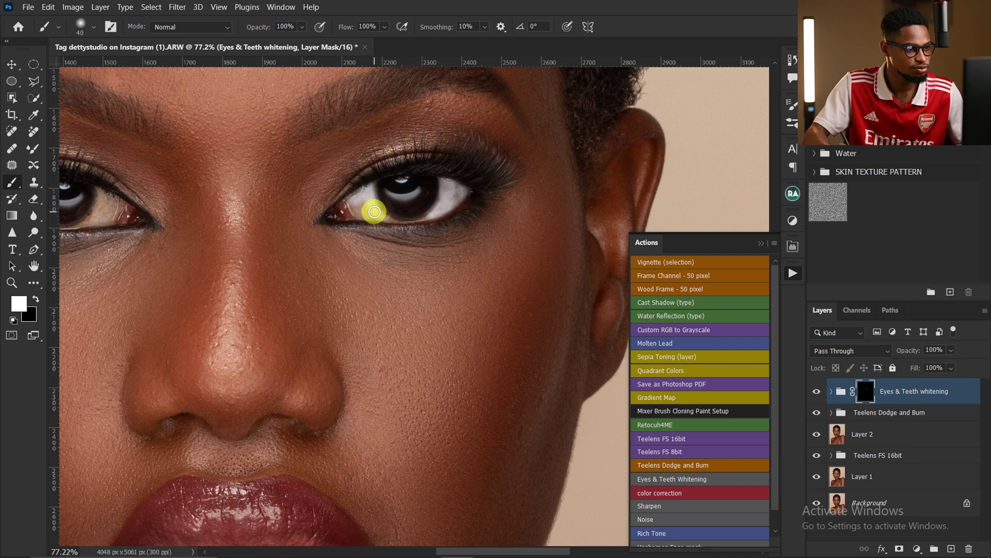
{"action": "key", "text": "["}
{"action": "key", "text": "["}
{"action": "key", "text": "["}
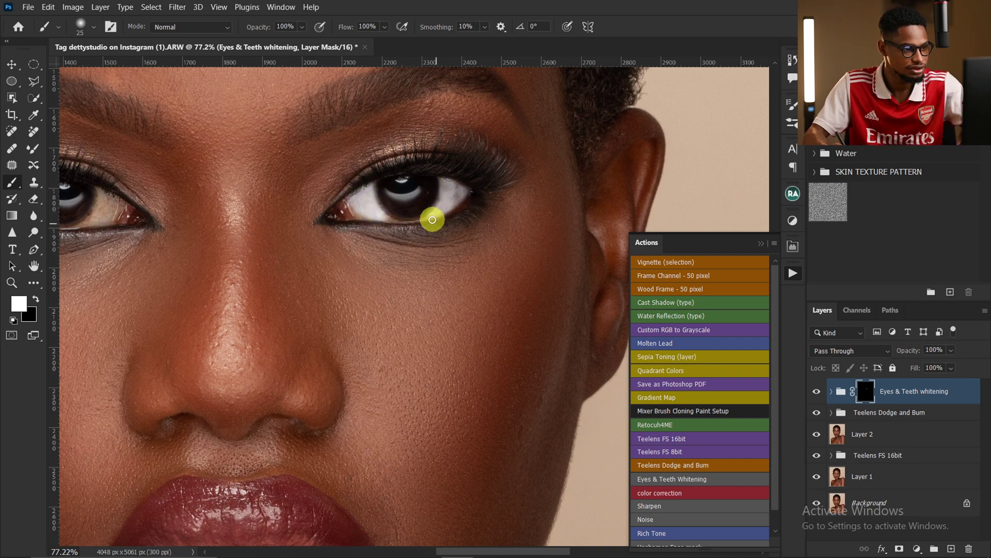
Paint white on the Eyes & Teeth whitening mask over the other eye's white and the visible teeth with a 20 px brush
{"action": "left_click_drag", "start_coordinate": [247, 280], "coordinate": [448, 292]}
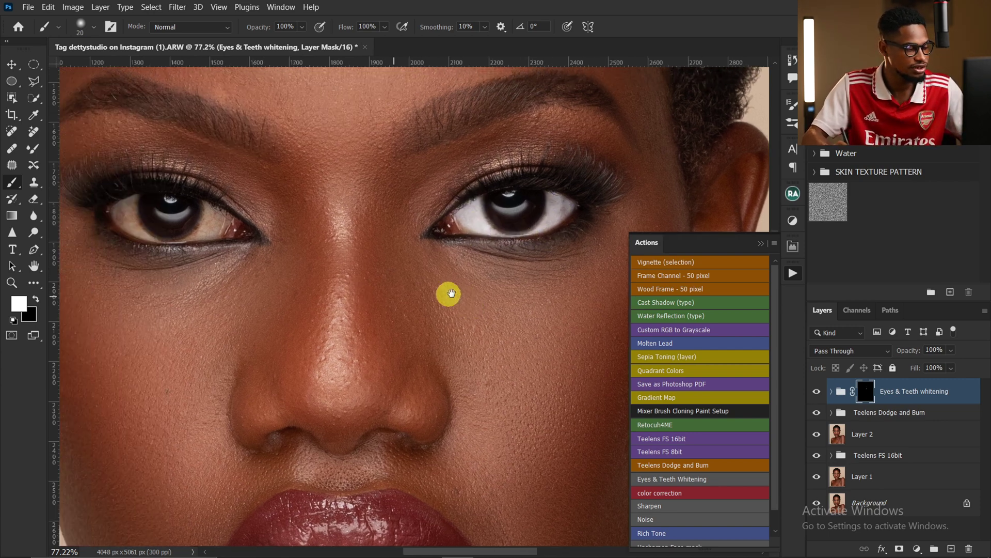
{"action": "mouse_move", "coordinate": [223, 195]}
{"action": "left_mouse_down"}
{"action": "mouse_move", "coordinate": [231, 228]}
{"action": "mouse_move", "coordinate": [221, 205]}
{"action": "mouse_move", "coordinate": [212, 215]}
{"action": "mouse_move", "coordinate": [226, 226]}
{"action": "mouse_move", "coordinate": [218, 210]}
{"action": "mouse_move", "coordinate": [213, 217]}
{"action": "mouse_move", "coordinate": [250, 236]}
{"action": "mouse_move", "coordinate": [320, 226]}
{"action": "mouse_move", "coordinate": [323, 209]}
{"action": "mouse_move", "coordinate": [303, 203]}
{"action": "mouse_move", "coordinate": [290, 228]}
{"action": "mouse_move", "coordinate": [300, 206]}
{"action": "mouse_move", "coordinate": [291, 227]}
{"action": "mouse_move", "coordinate": [318, 223]}
{"action": "mouse_move", "coordinate": [289, 227]}
{"action": "left_mouse_up"}
{"action": "left_click_drag", "start_coordinate": [421, 300], "coordinate": [394, 96]}
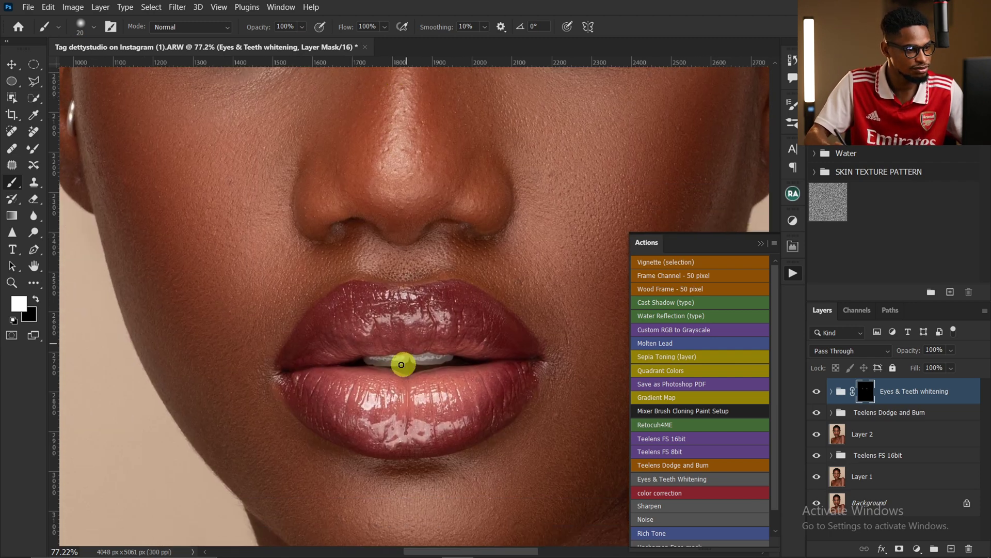
{"action": "mouse_move", "coordinate": [401, 365]}
{"action": "left_mouse_down"}
{"action": "mouse_move", "coordinate": [405, 357]}
{"action": "mouse_move", "coordinate": [376, 357]}
{"action": "mouse_move", "coordinate": [450, 356]}
{"action": "mouse_move", "coordinate": [377, 360]}
{"action": "left_mouse_up"}
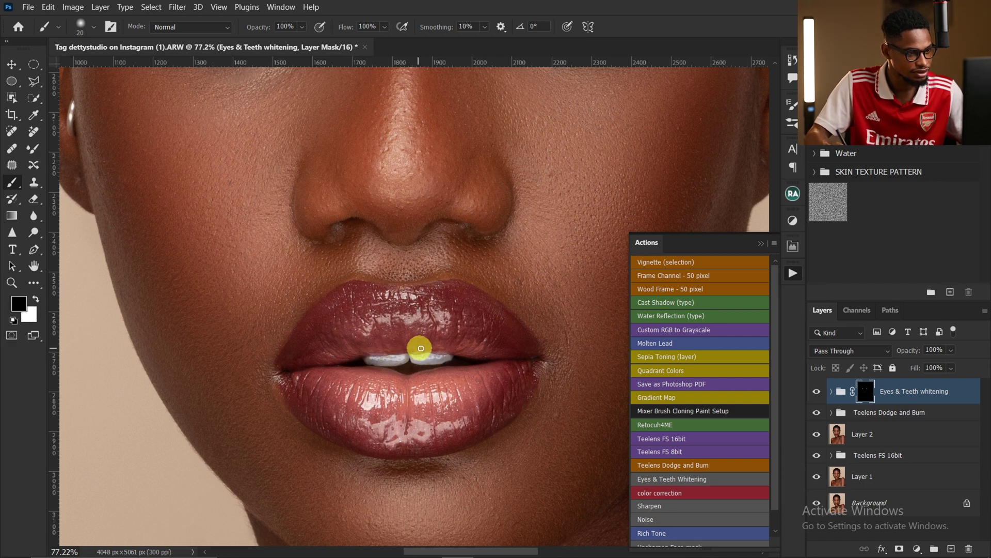
Lower the Eyes & Teeth whitening group's opacity to 51%
{"action": "key", "text": "ctrl+space"}
{"action": "left_click_drag", "start_coordinate": [494, 291], "coordinate": [409, 305]}
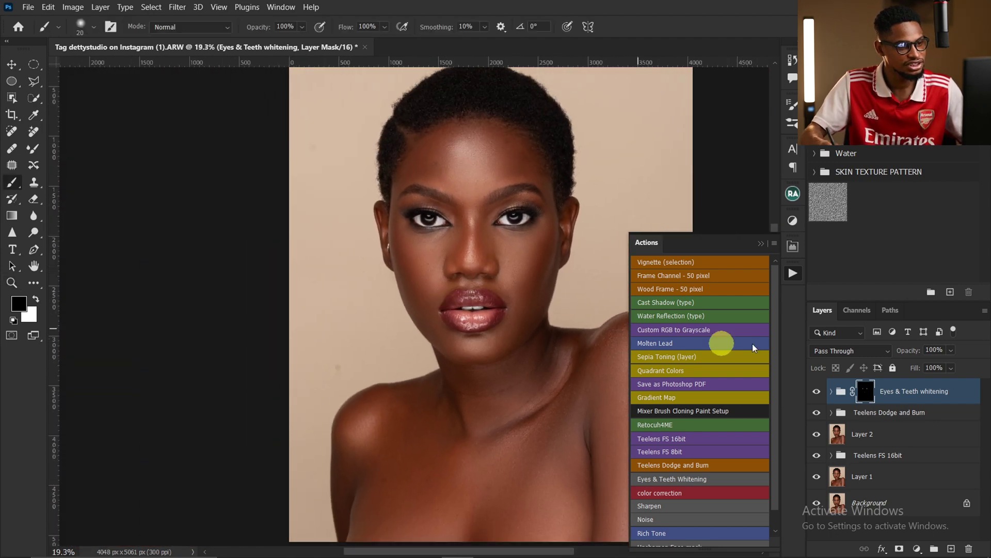
{"action": "left_click", "coordinate": [951, 350]}
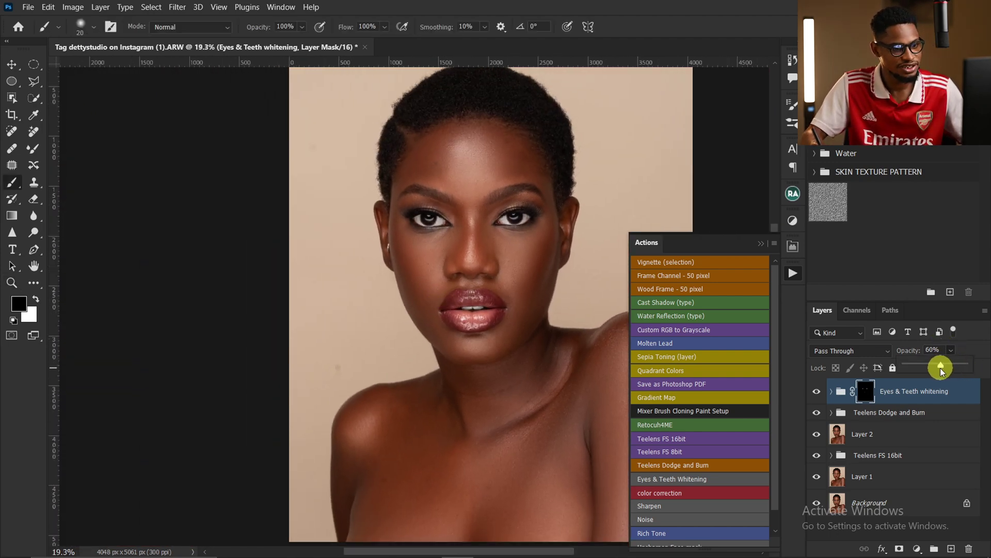
{"action": "left_click_drag", "start_coordinate": [940, 368], "coordinate": [937, 370]}
{"action": "left_click", "coordinate": [837, 392]}
{"action": "key", "text": "z"}
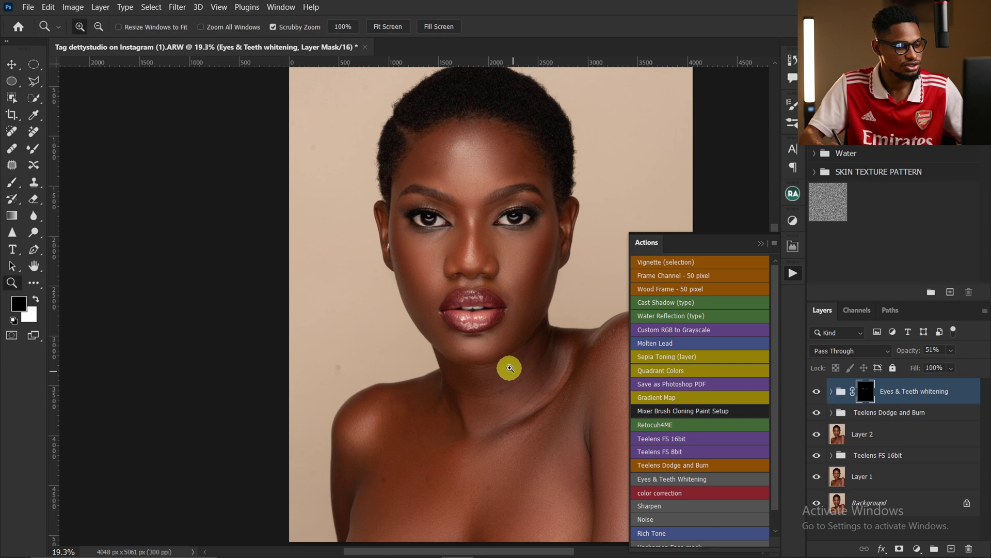
{"action": "mouse_move", "coordinate": [510, 367]}
{"action": "left_mouse_down"}
{"action": "mouse_move", "coordinate": [471, 380]}
{"action": "mouse_move", "coordinate": [471, 365]}
{"action": "mouse_move", "coordinate": [356, 334]}
{"action": "mouse_move", "coordinate": [378, 321]}
{"action": "mouse_move", "coordinate": [387, 328]}
{"action": "left_mouse_up"}
{"action": "key", "text": "b"}
{"action": "left_click", "coordinate": [761, 243]}
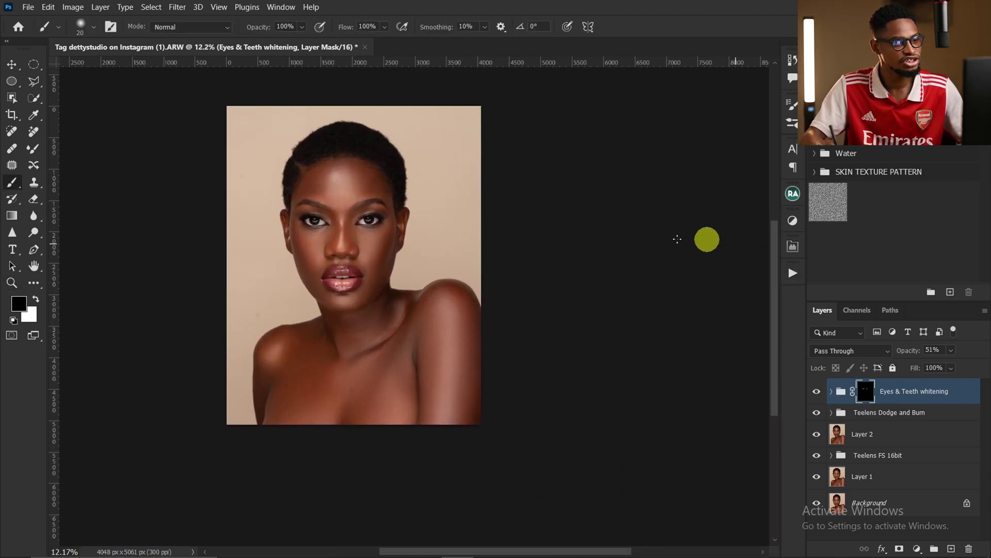
Add a Color Lookup adjustment layer above the Eyes & Teeth whitening group
{"action": "key", "text": "ctrl+space"}
{"action": "mouse_move", "coordinate": [369, 250]}
{"action": "left_mouse_down"}
{"action": "mouse_move", "coordinate": [398, 243]}
{"action": "mouse_move", "coordinate": [391, 252]}
{"action": "left_mouse_up"}
{"action": "key", "text": "space"}
{"action": "left_click_drag", "start_coordinate": [391, 260], "coordinate": [453, 268]}
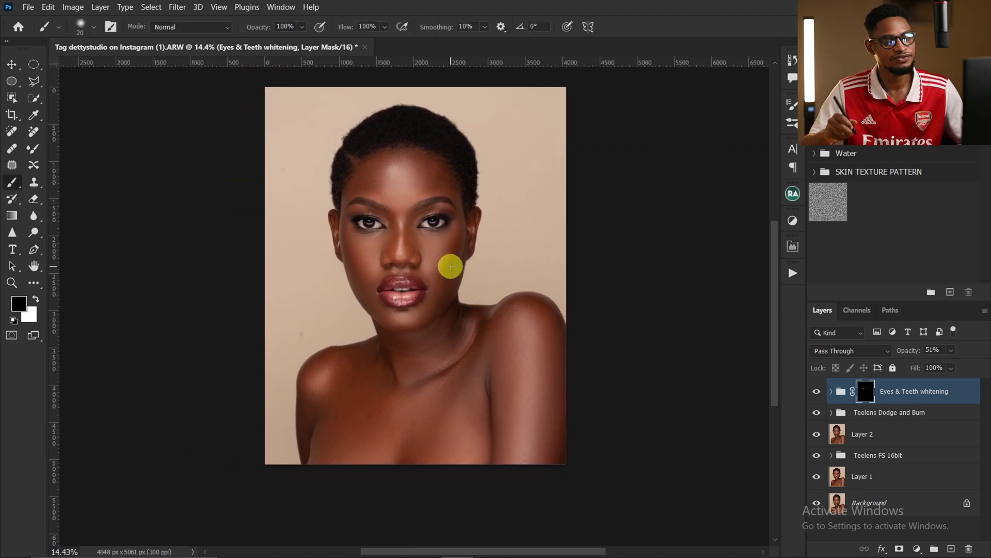
{"action": "left_click", "coordinate": [792, 222]}
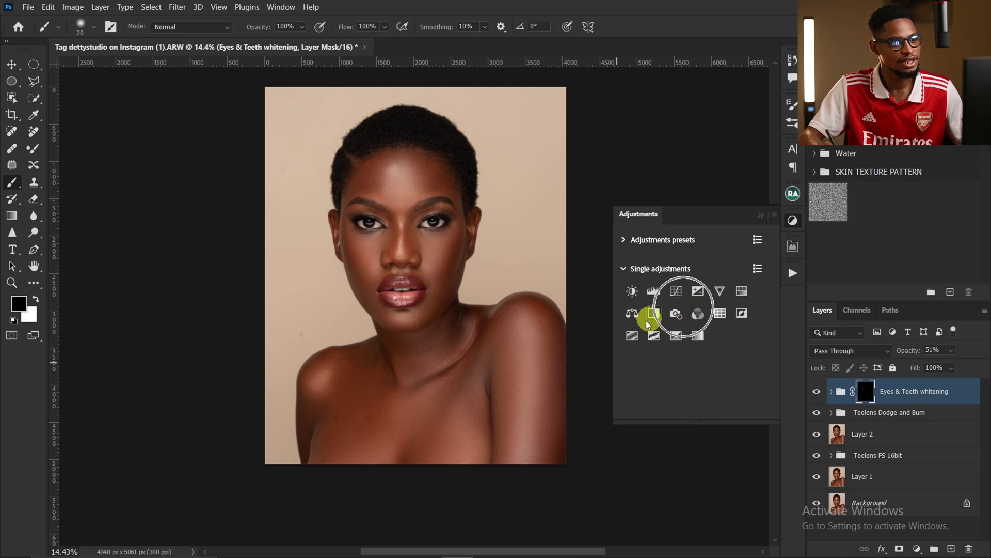
{"action": "left_click", "coordinate": [719, 313]}
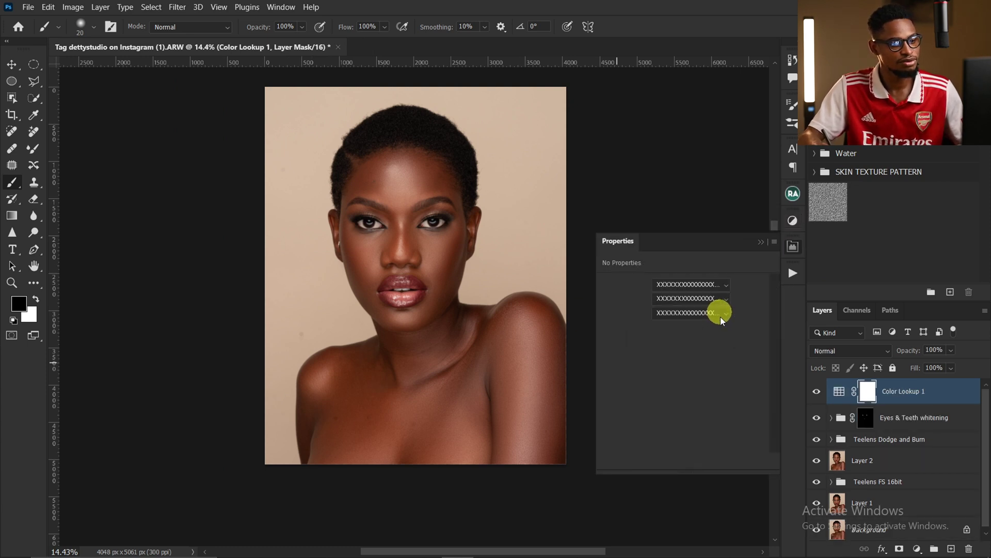
{"action": "left_click", "coordinate": [750, 311]}
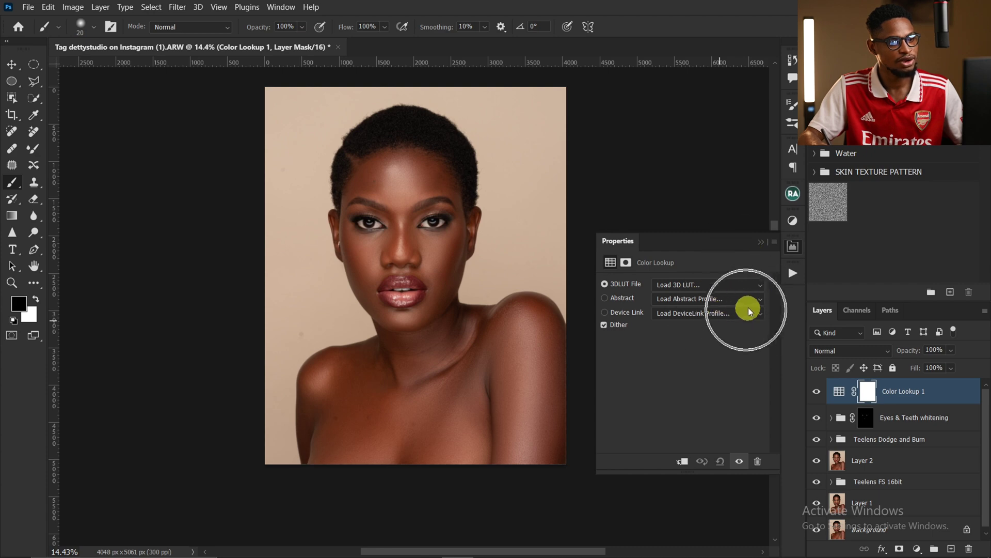
Load the T.dark melanin.CUBE 3D LUT from the My skin tone luts folder in Documents into the Color Lookup adjustment
{"action": "left_click", "coordinate": [693, 284]}
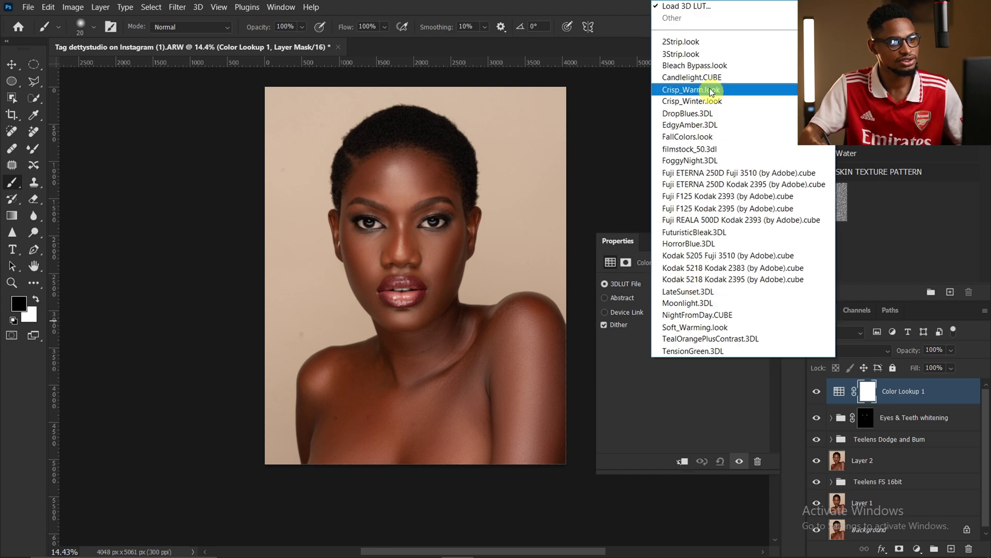
{"action": "left_click", "coordinate": [687, 6]}
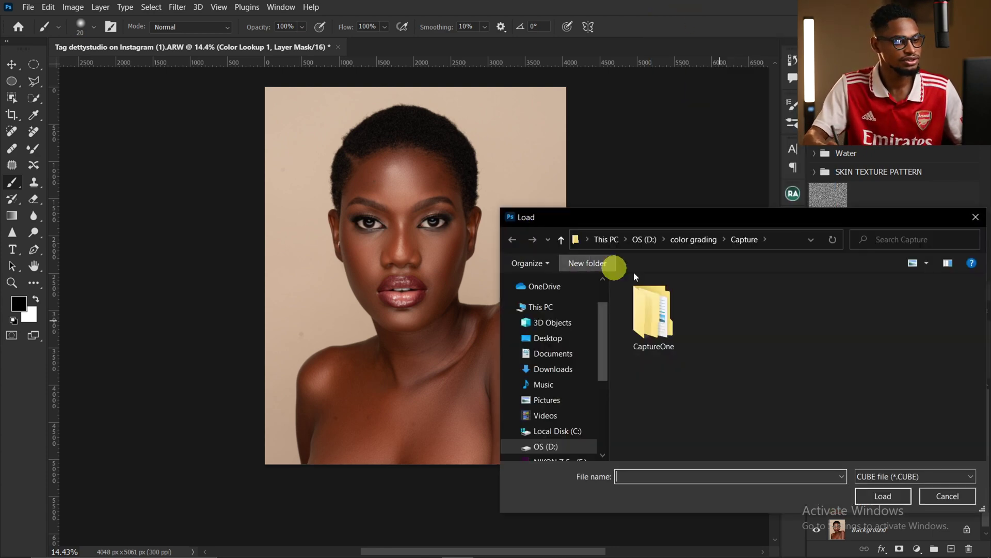
{"action": "left_click", "coordinate": [555, 353]}
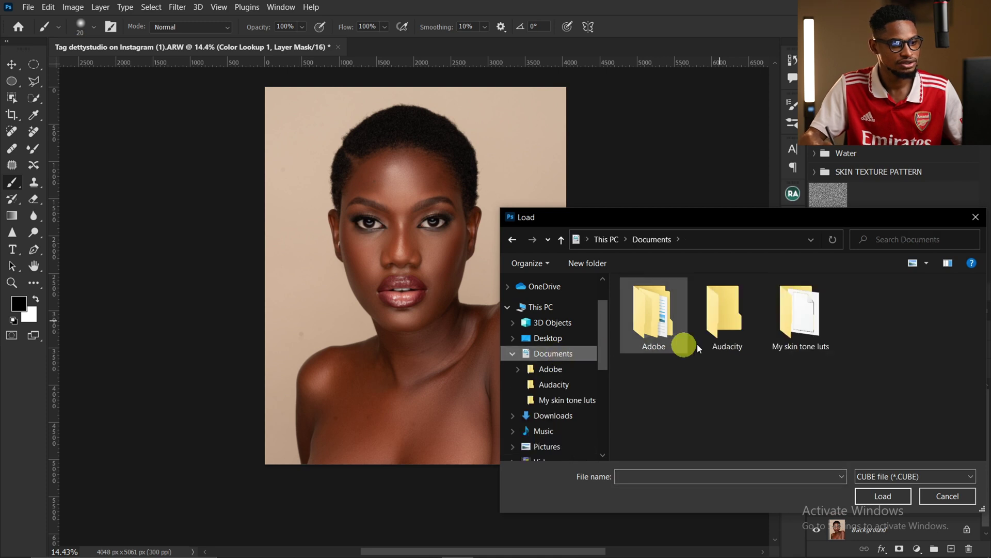
{"action": "left_click", "coordinate": [800, 315]}
{"action": "double_click", "coordinate": [801, 315]}
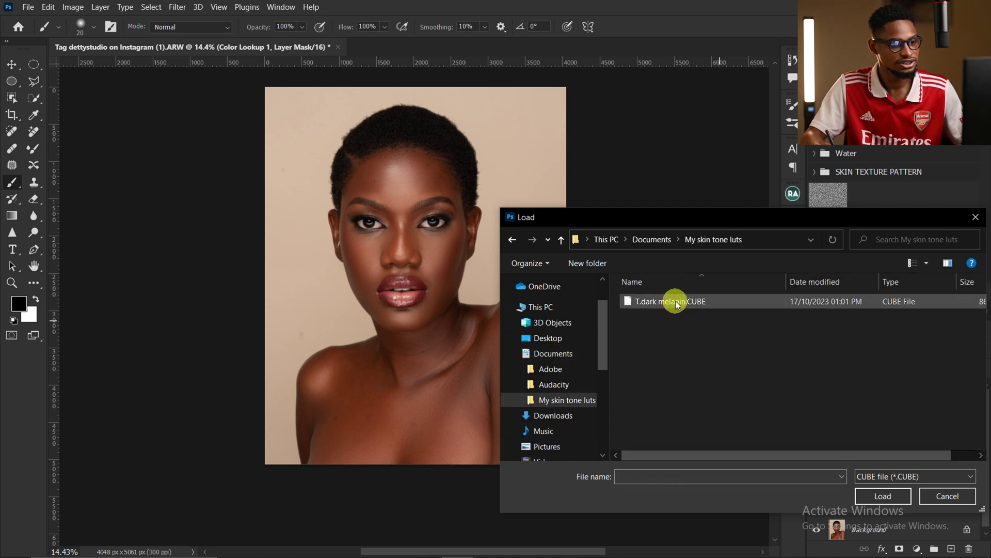
{"action": "left_click", "coordinate": [676, 304]}
{"action": "left_click", "coordinate": [888, 497]}
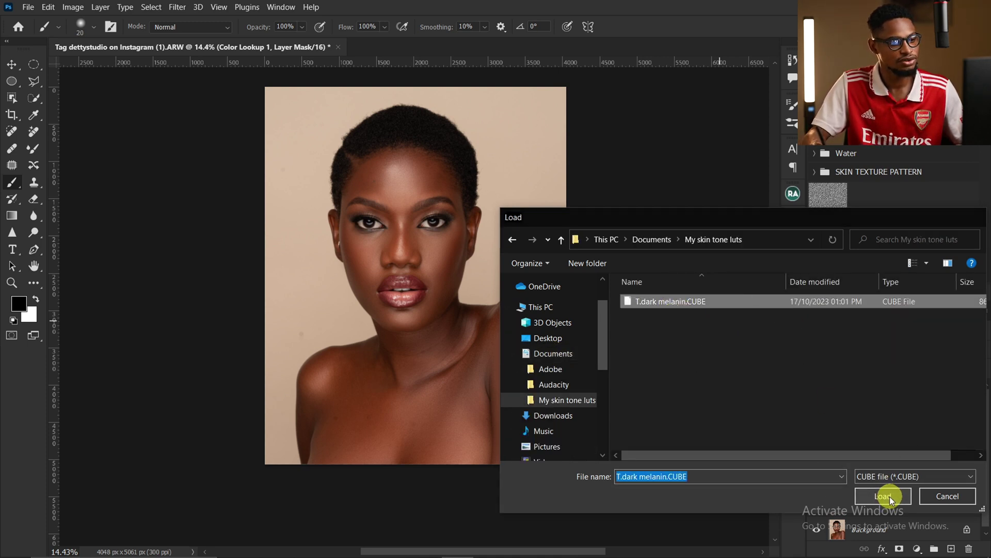
{"action": "left_click", "coordinate": [769, 245]}
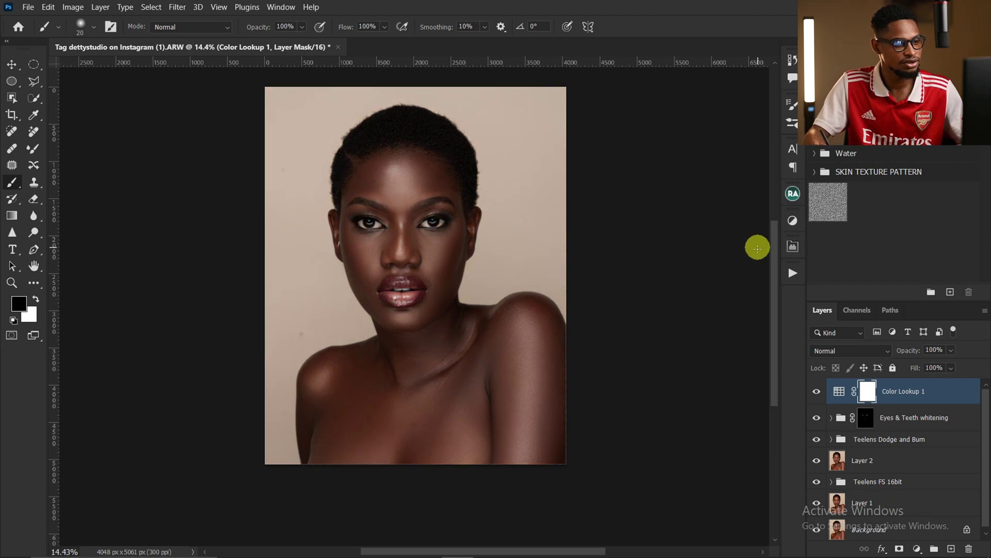
Lower the Color Lookup layer's opacity to 71%, checking the skin tone up close and on the whole portrait
{"action": "left_click", "coordinate": [951, 351]}
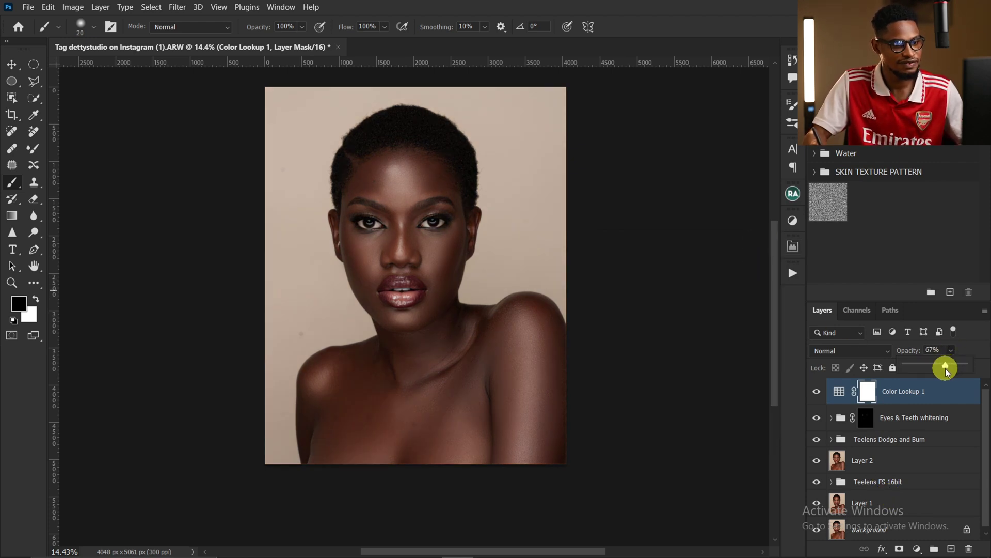
{"action": "left_click_drag", "start_coordinate": [497, 376], "coordinate": [455, 330]}
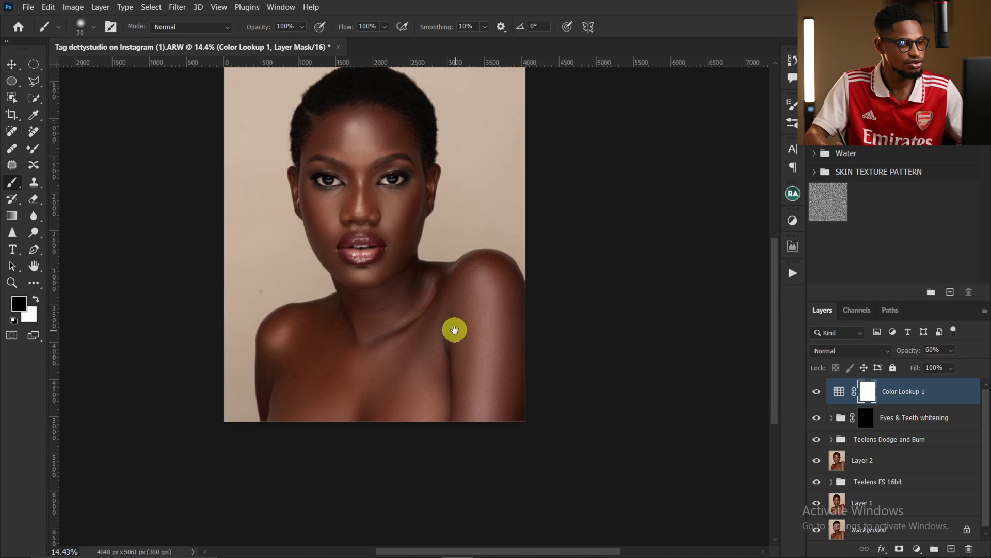
{"action": "key", "text": "z"}
{"action": "left_click_drag", "start_coordinate": [413, 239], "coordinate": [427, 214]}
{"action": "key", "text": "b"}
{"action": "left_click", "coordinate": [951, 351]}
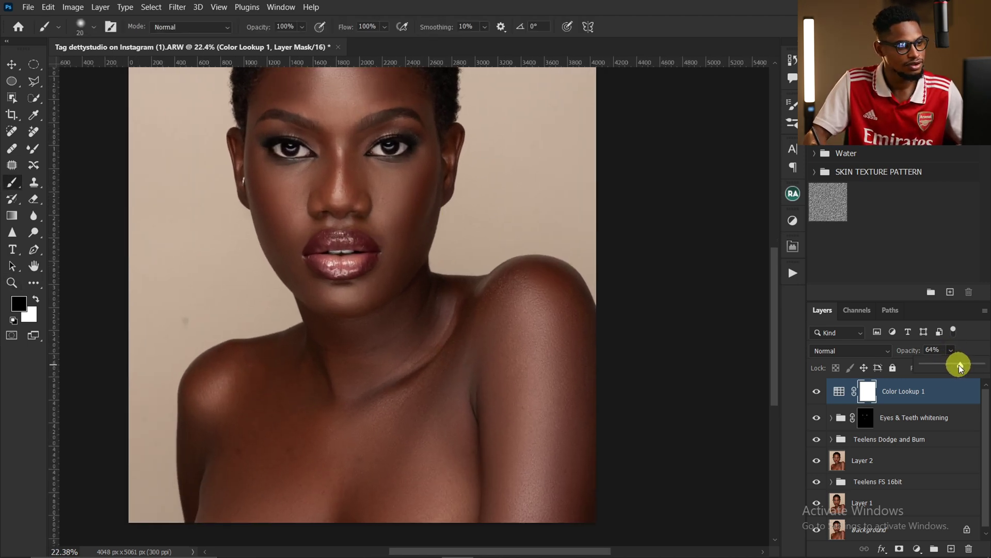
{"action": "left_click_drag", "start_coordinate": [964, 362], "coordinate": [966, 365]}
{"action": "key", "text": "z"}
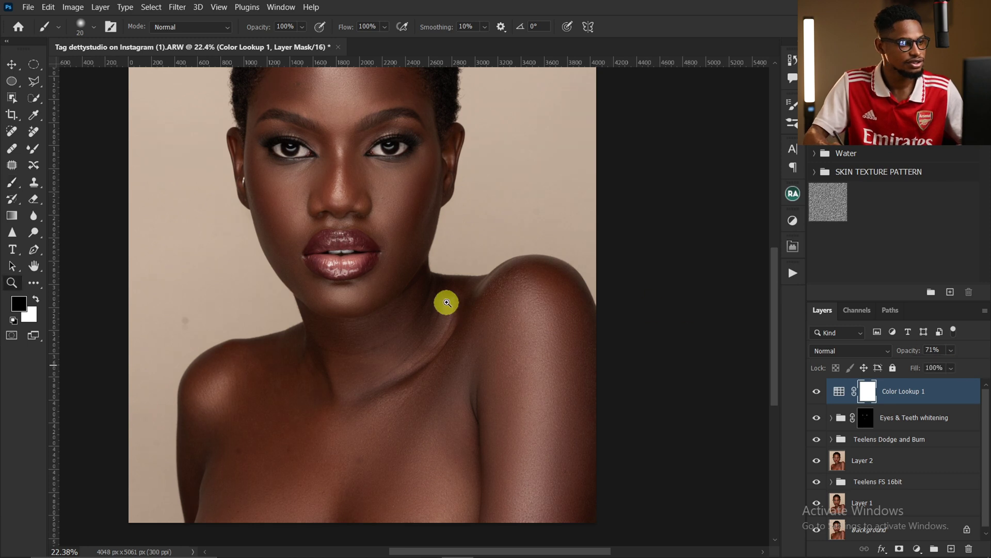
{"action": "left_click_drag", "start_coordinate": [447, 303], "coordinate": [399, 321]}
{"action": "key", "text": "b"}
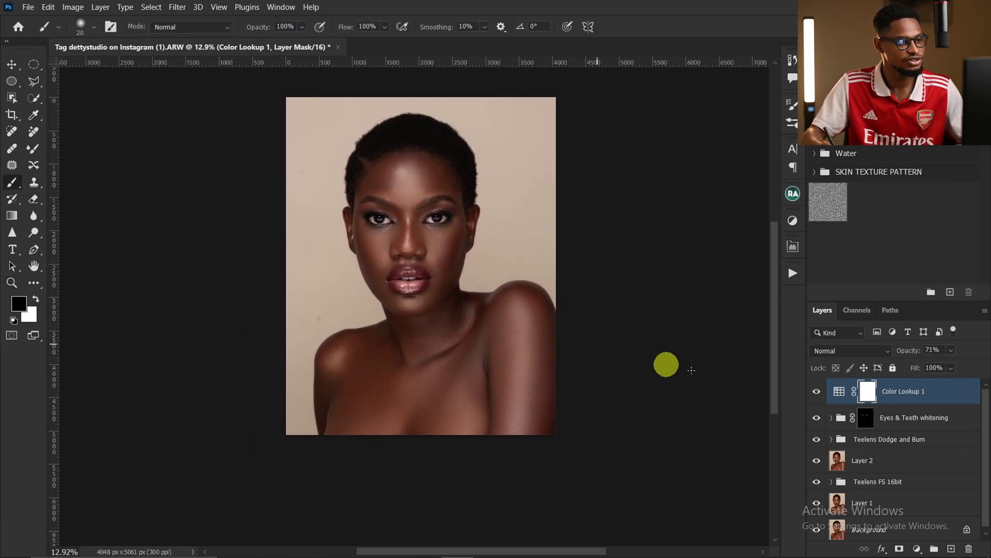
Group all layers above the Background and toggle the group's visibility to compare the portrait before and after retouching
{"action": "left_click", "coordinate": [922, 502], "text": "shift"}
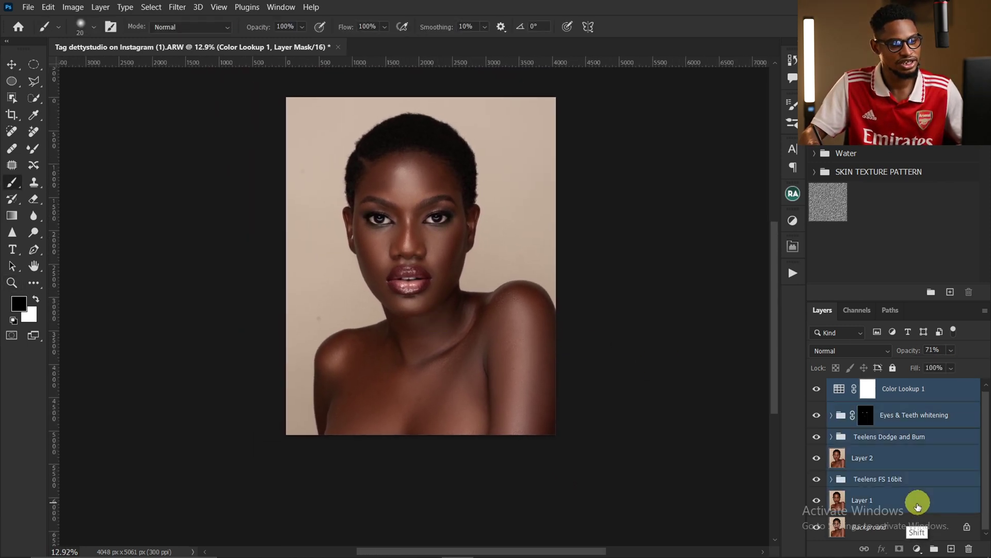
{"action": "key", "text": "x"}
{"action": "key", "text": "ctrl+g"}
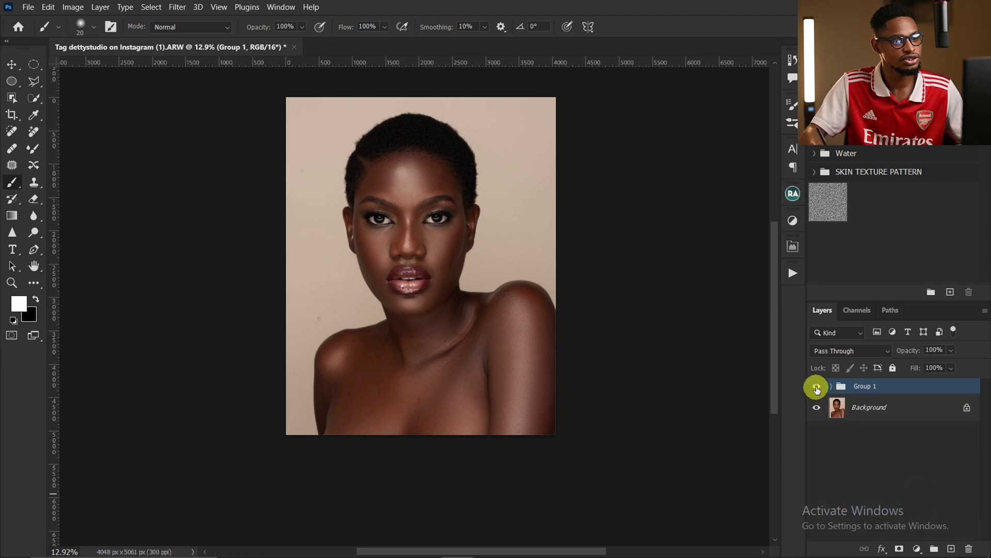
{"action": "left_click", "coordinate": [815, 386]}
{"action": "left_click", "coordinate": [815, 387]}
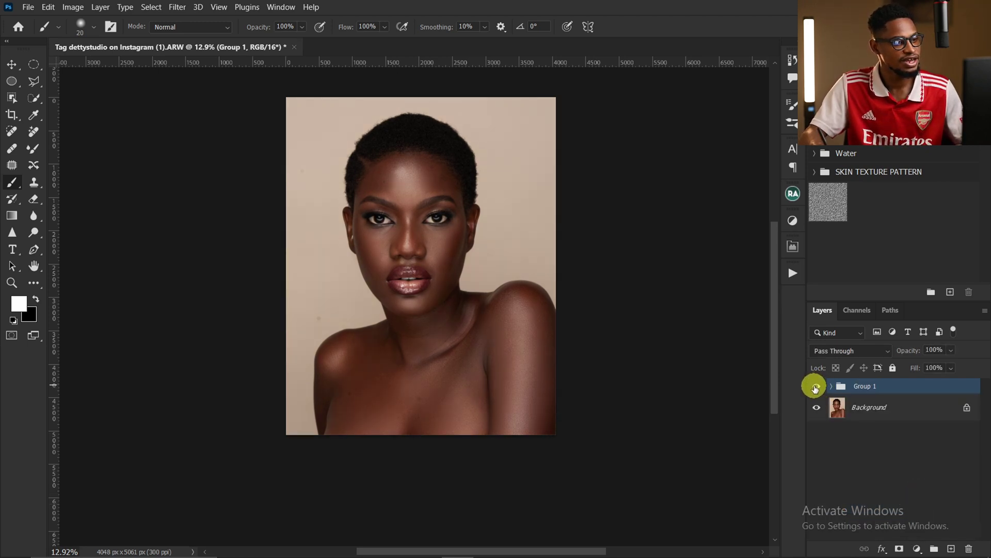
{"action": "left_click", "coordinate": [816, 387]}
{"action": "left_click", "coordinate": [816, 387]}
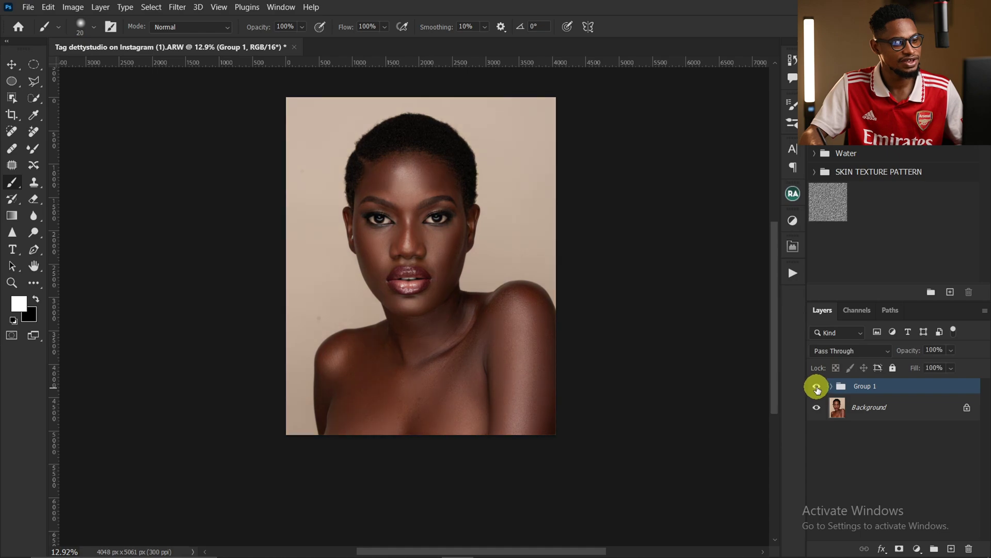